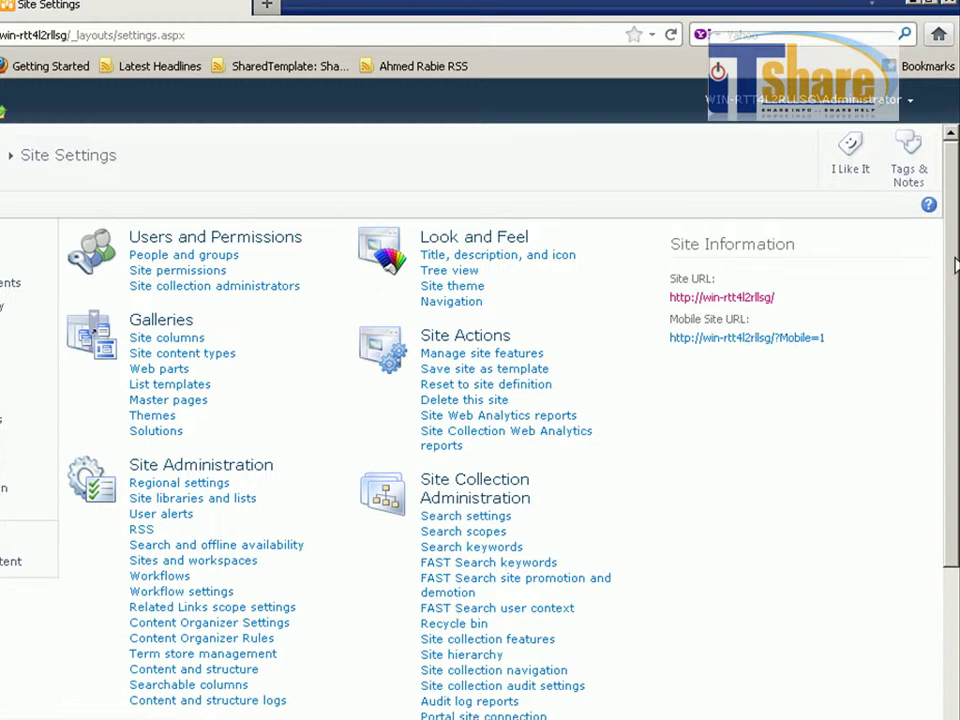
# Open the site collection features and review the description and status of SharePoint Server Publishing Infrastructure
pyautogui.scroll(-3, 950, 387)
pyautogui.scroll(-1, 950, 390)
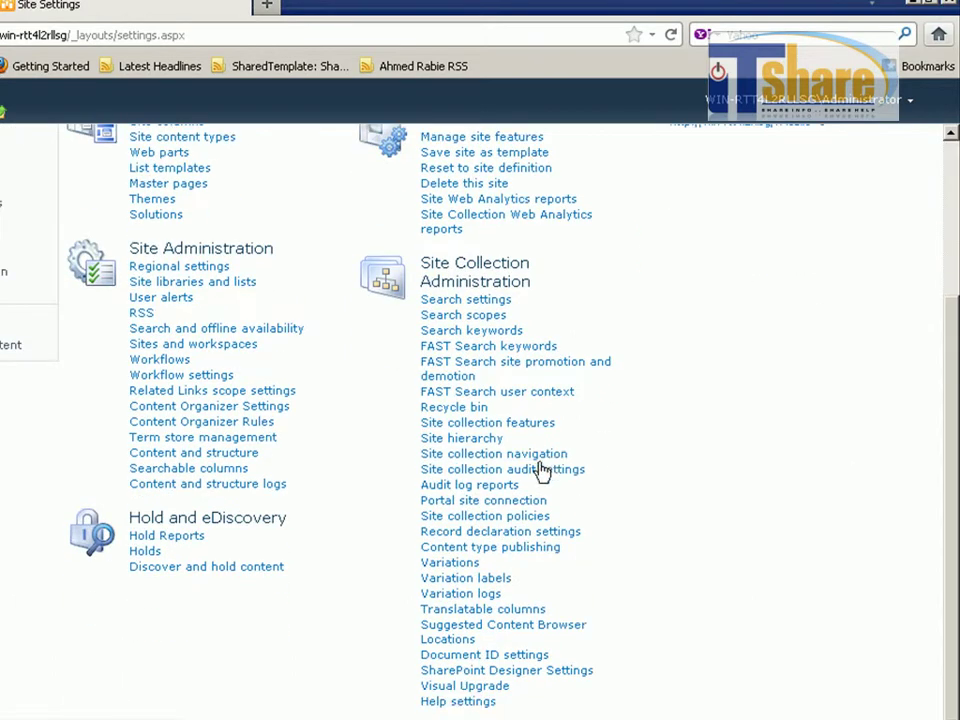
pyautogui.click(487, 426)
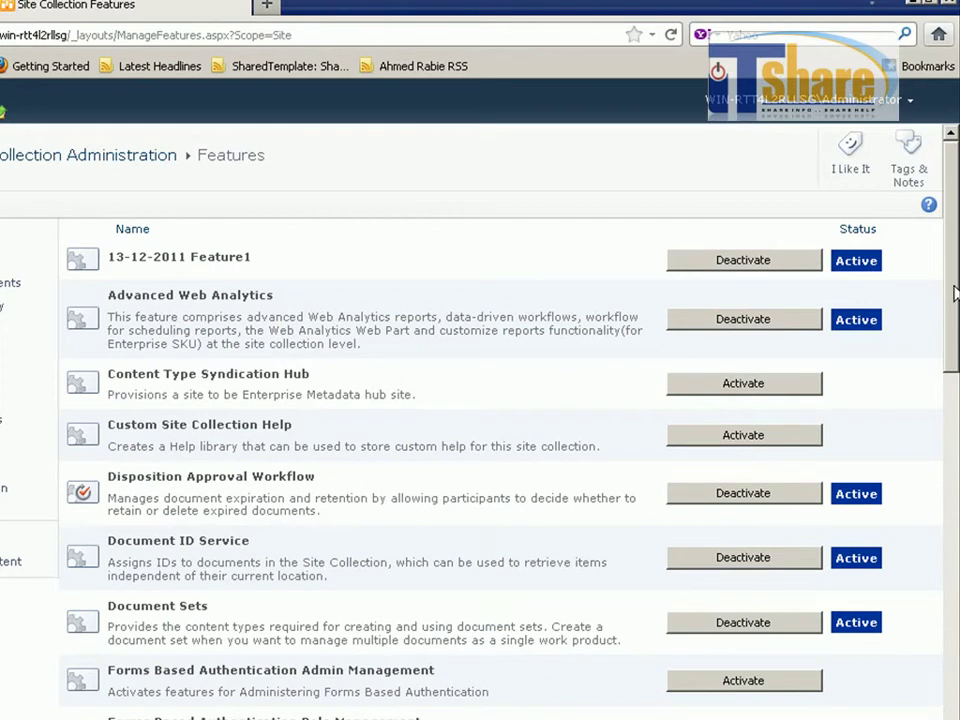
pyautogui.moveTo(955, 292); pyautogui.dragTo(952, 655)
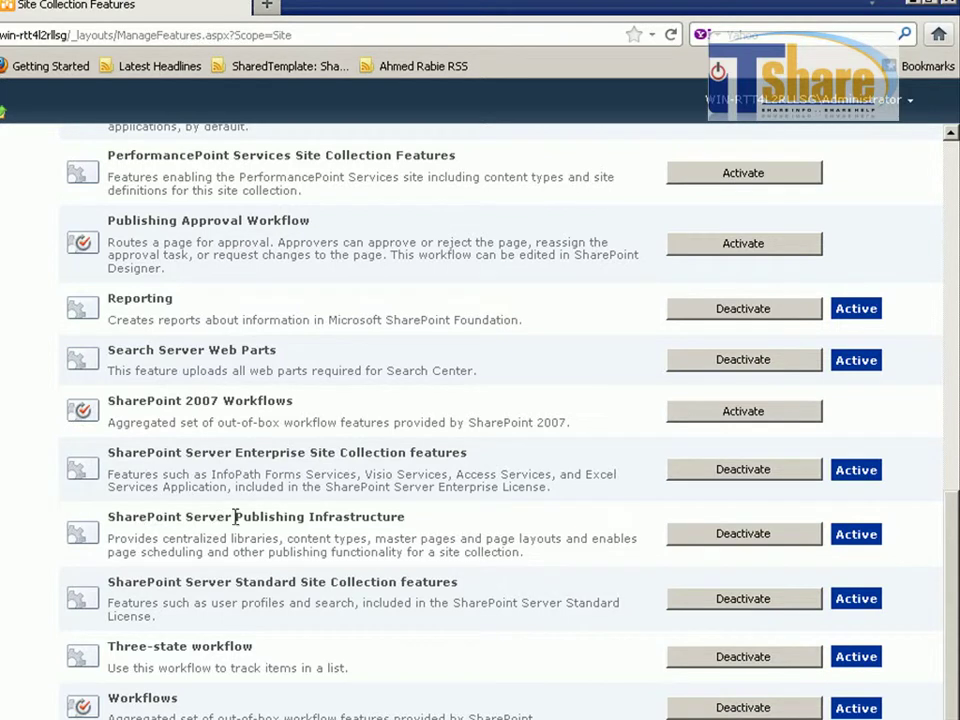
pyautogui.doubleClick(143, 538)
pyautogui.tripleClick(143, 538)
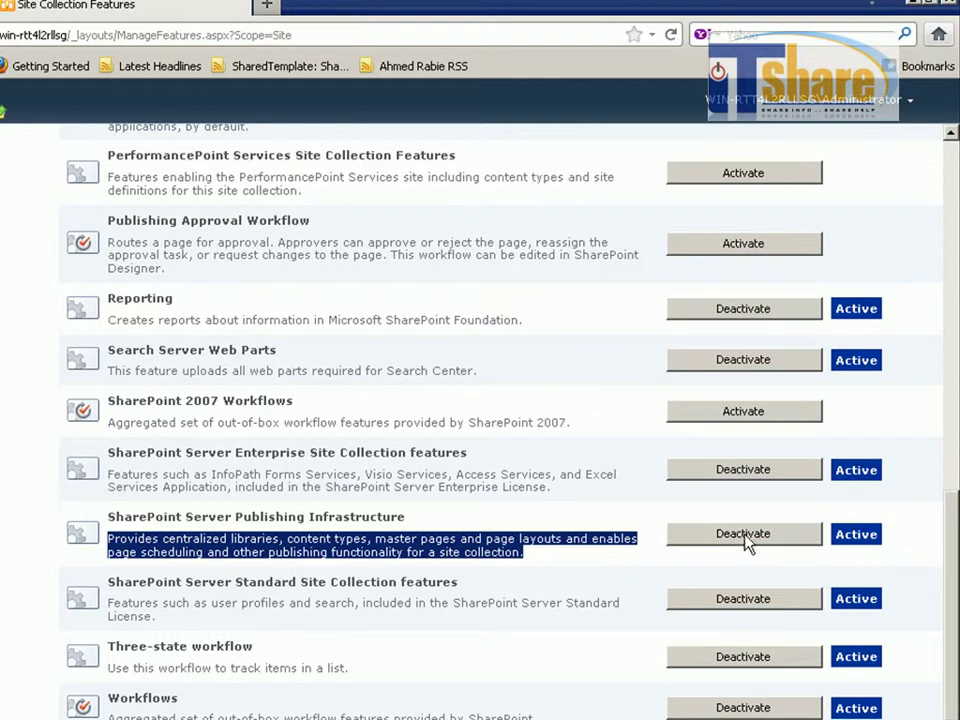
# Activate the SharePoint Server Publishing feature among the site's own features
pyautogui.hotkey('alt', 'Left')
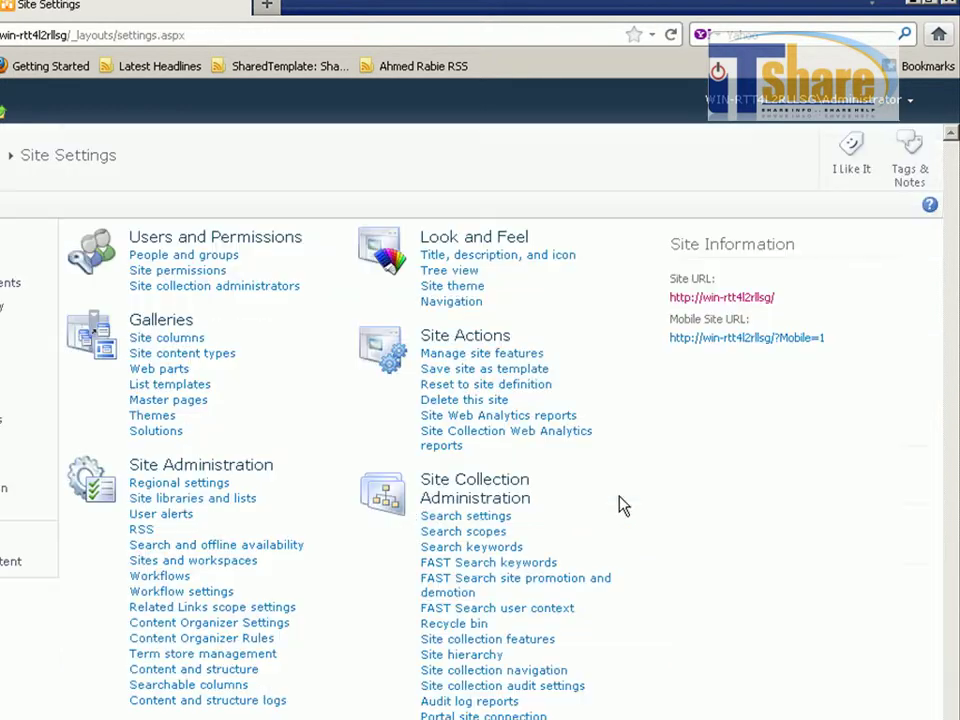
pyautogui.click(521, 355)
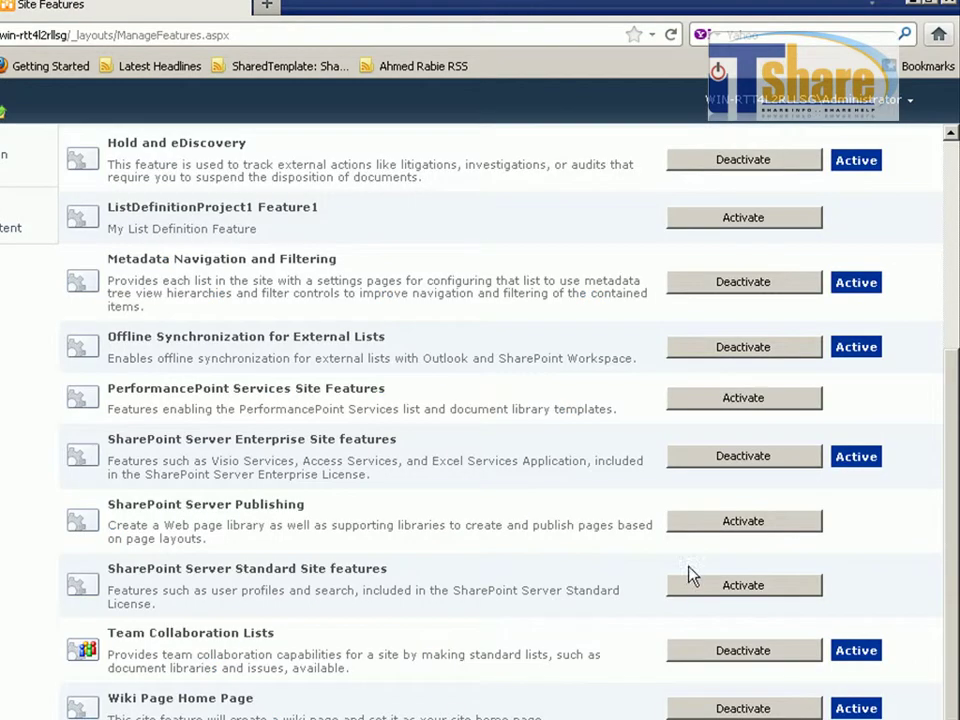
pyautogui.tripleClick(197, 508)
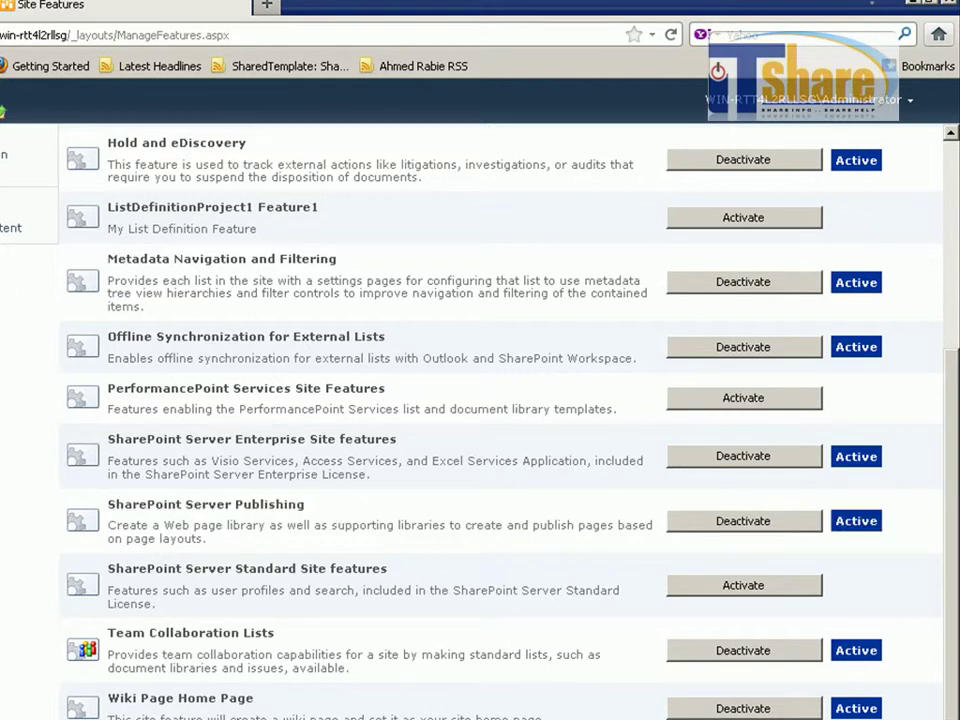
# Review the site's welcome page setting and look up the How To Use This Library page in Site Pages as a candidate
pyautogui.click(12, 543)
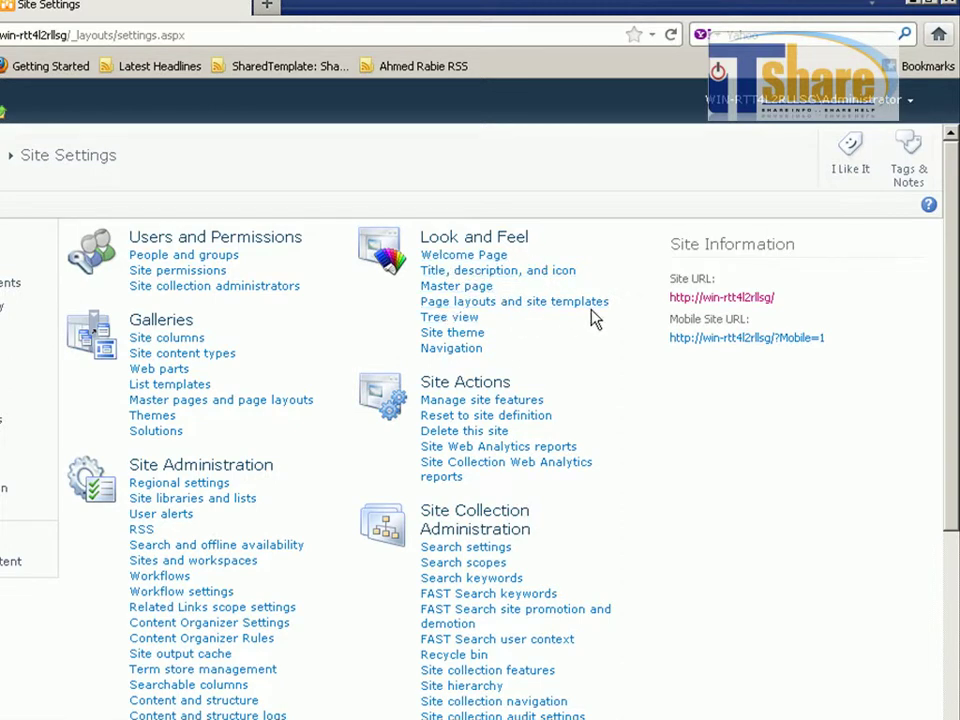
pyautogui.click(458, 255)
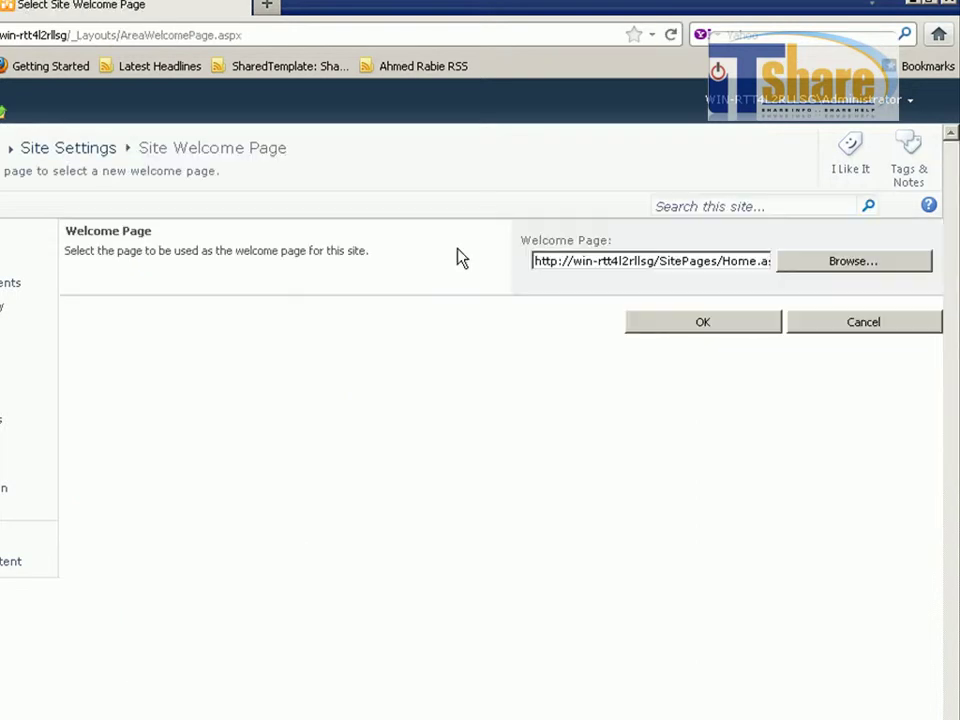
pyautogui.click(795, 274)
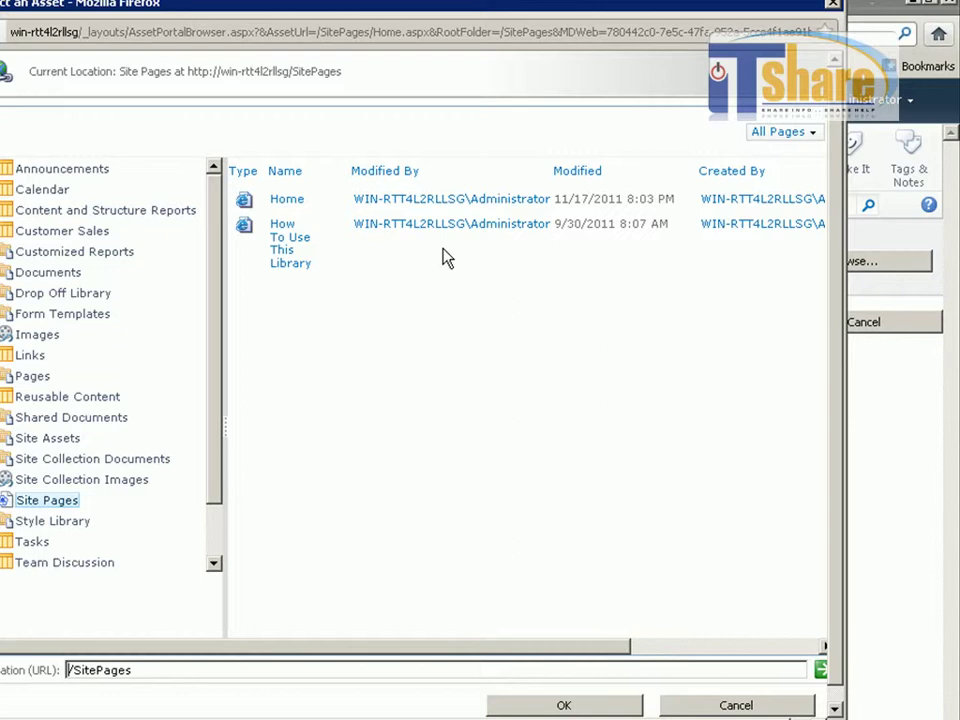
pyautogui.click(303, 255)
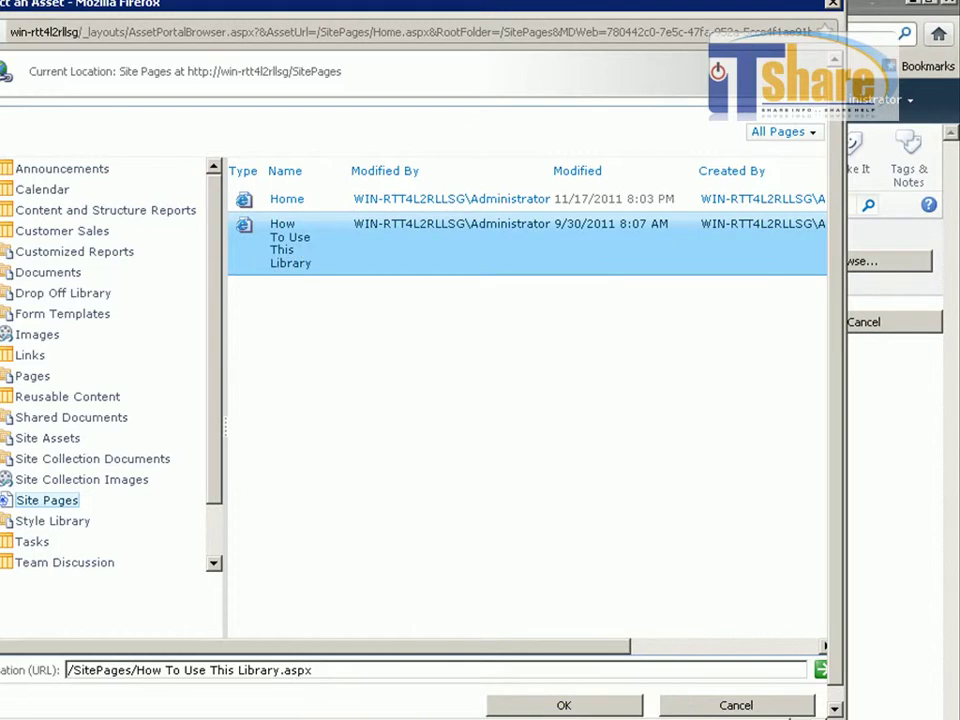
pyautogui.click(746, 706)
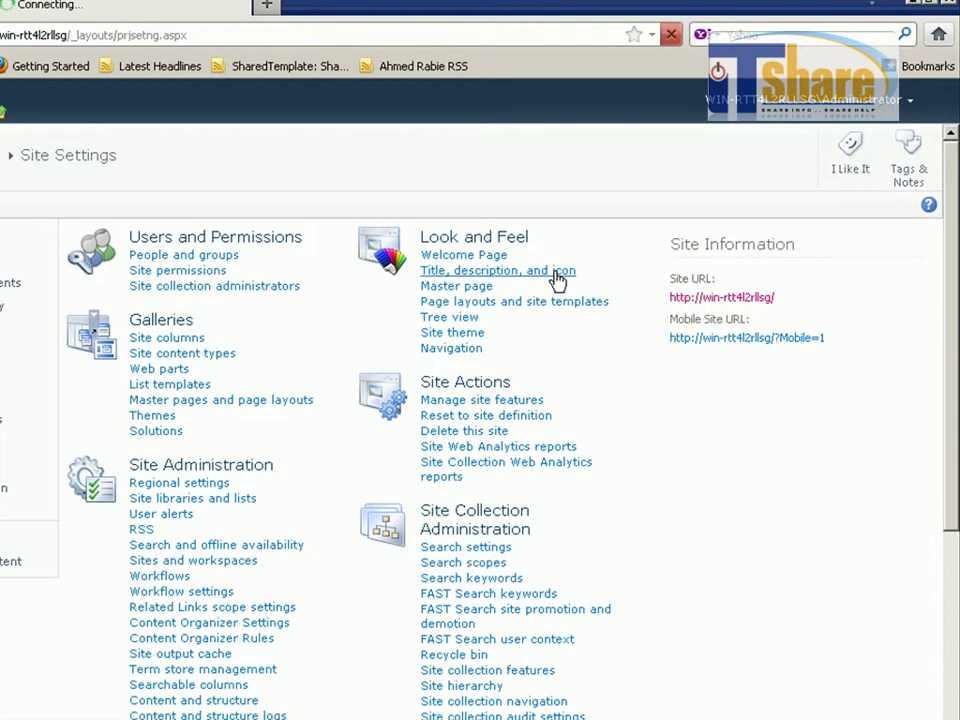
pyautogui.click(557, 279)
pyautogui.click(666, 416)
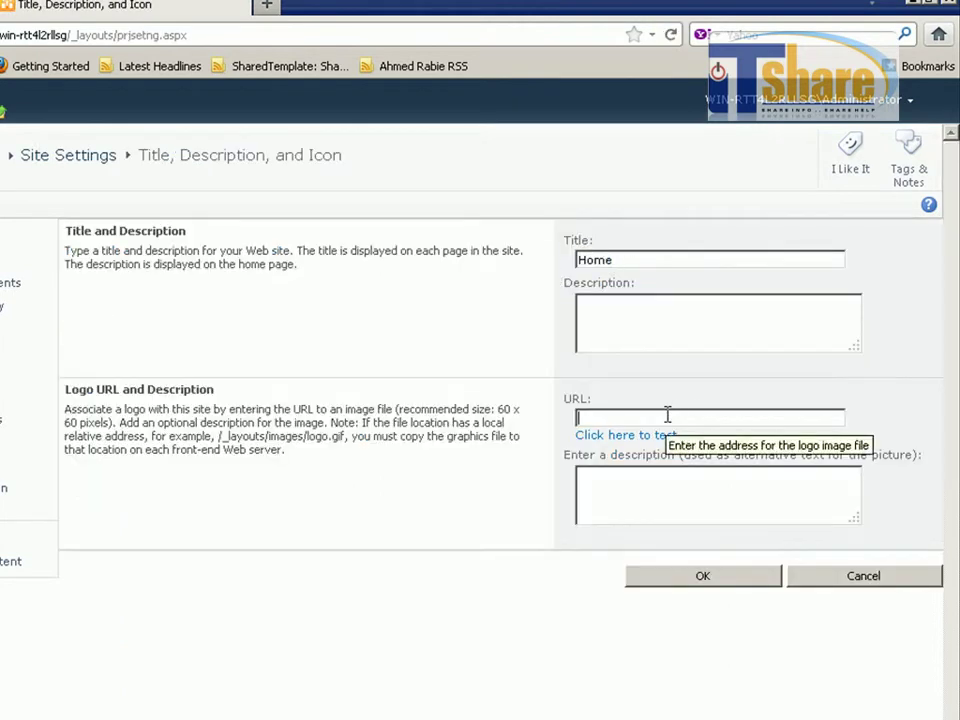
pyautogui.write('http://www.iteshare.com/images/logo.jpg')
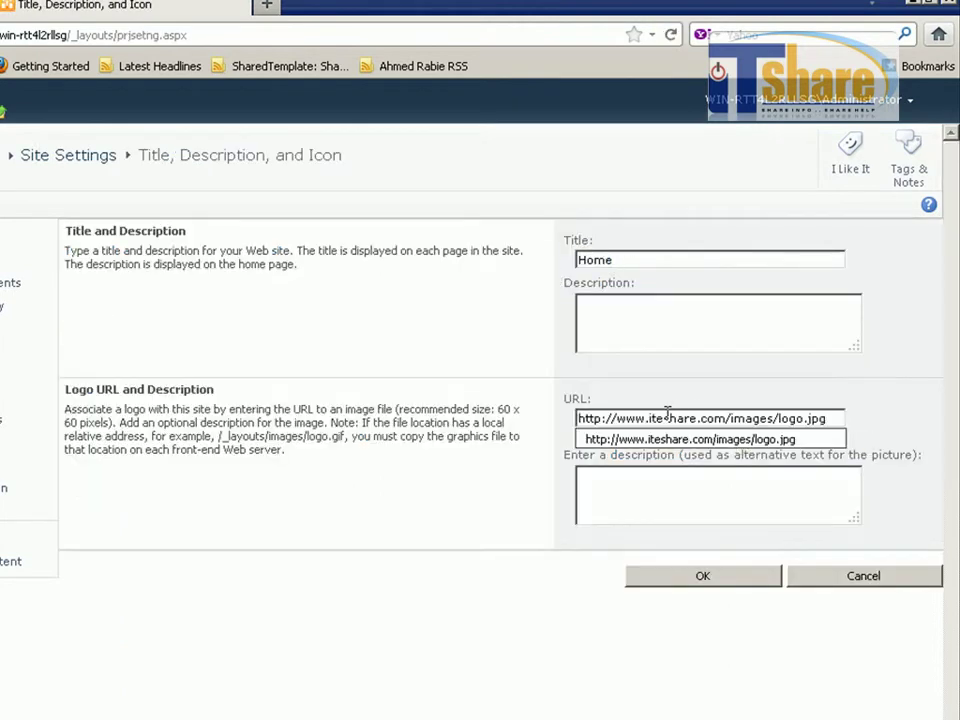
pyautogui.click(677, 580)
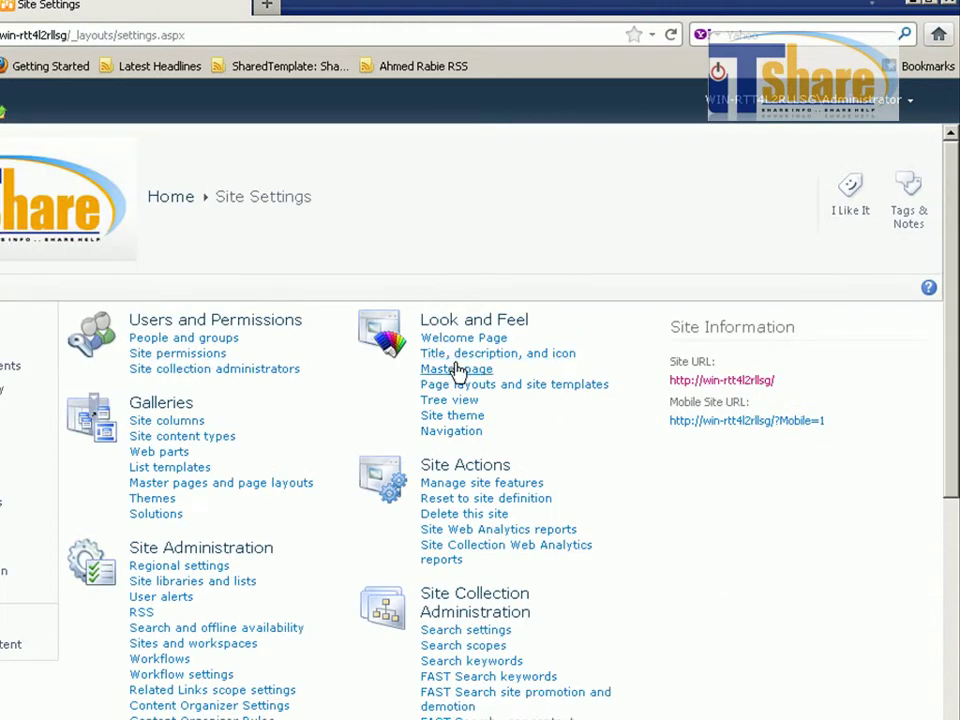
# Set the site master page used by publishing pages to nightandday.master
pyautogui.click(452, 371)
pyautogui.scroll(-5, 955, 484)
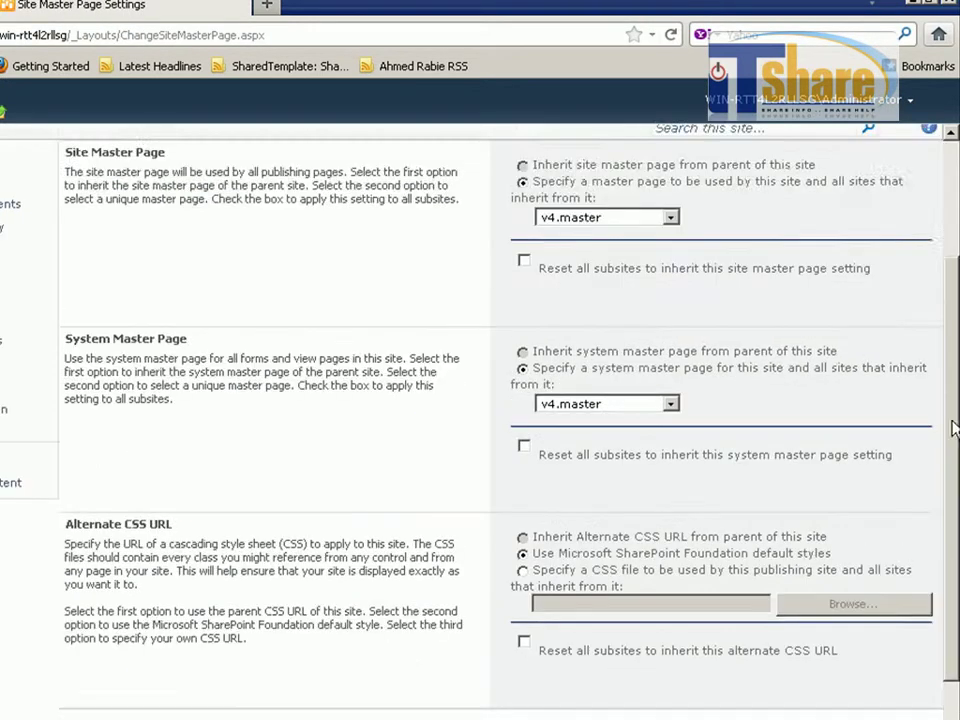
pyautogui.scroll(3, 955, 484)
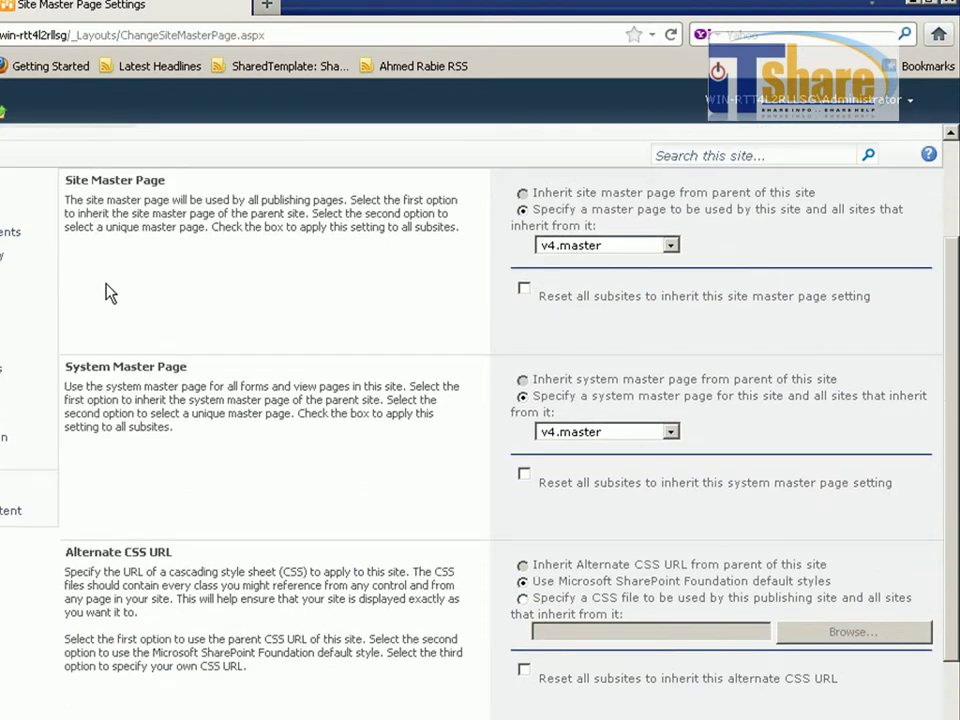
pyautogui.click(646, 245)
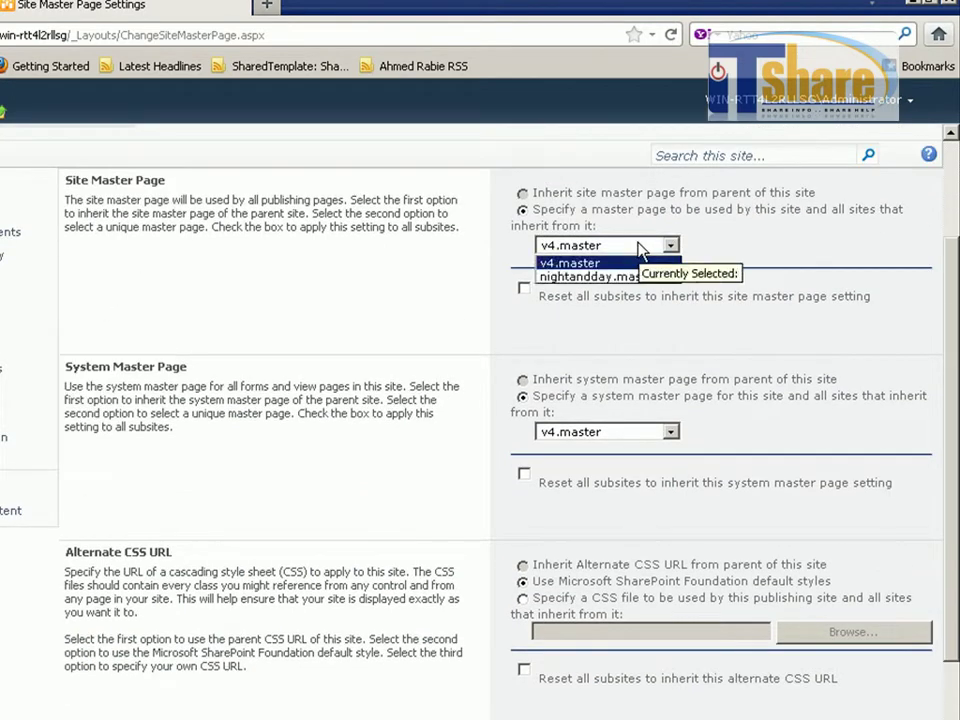
pyautogui.click(607, 279)
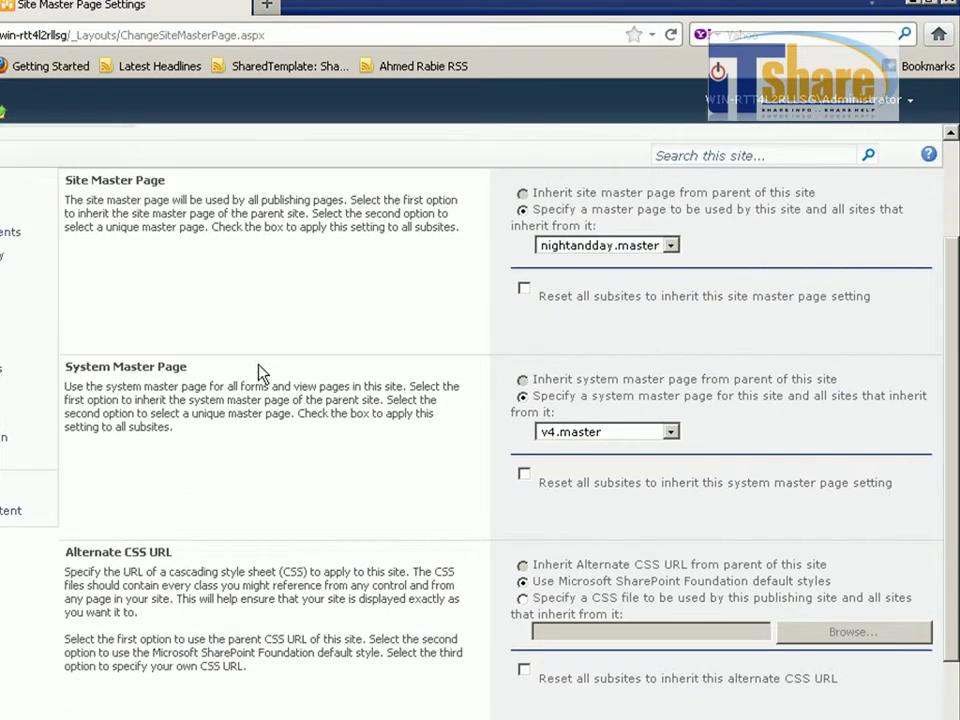
# Set the system master page to nightandday.master and save the master page settings
pyautogui.click(670, 432)
pyautogui.click(643, 464)
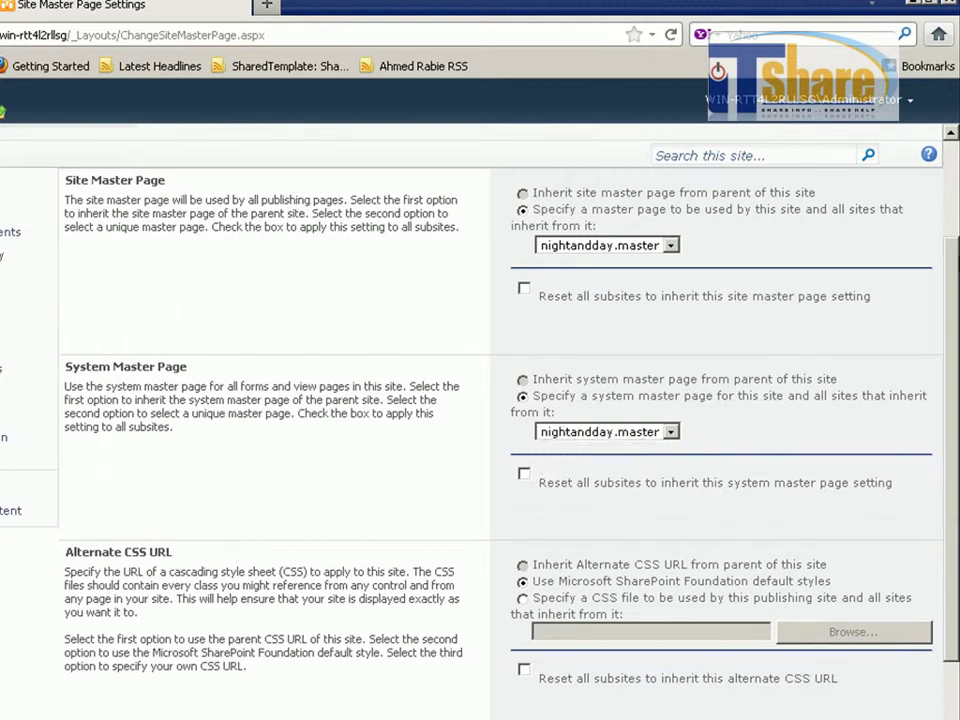
pyautogui.scroll(-2, 955, 313)
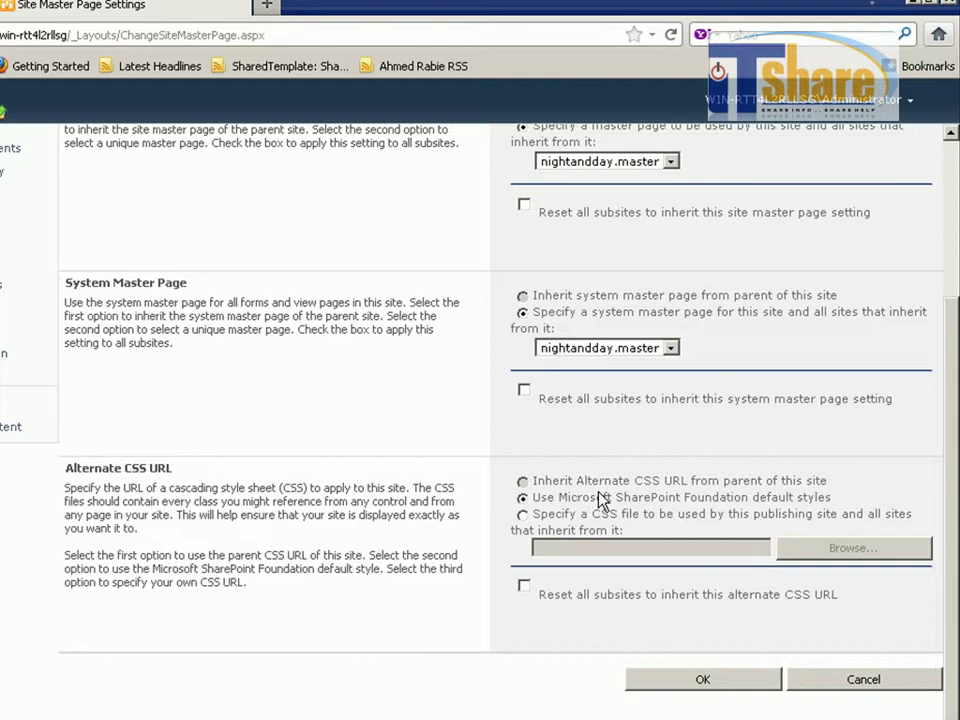
pyautogui.click(524, 515)
pyautogui.click(673, 683)
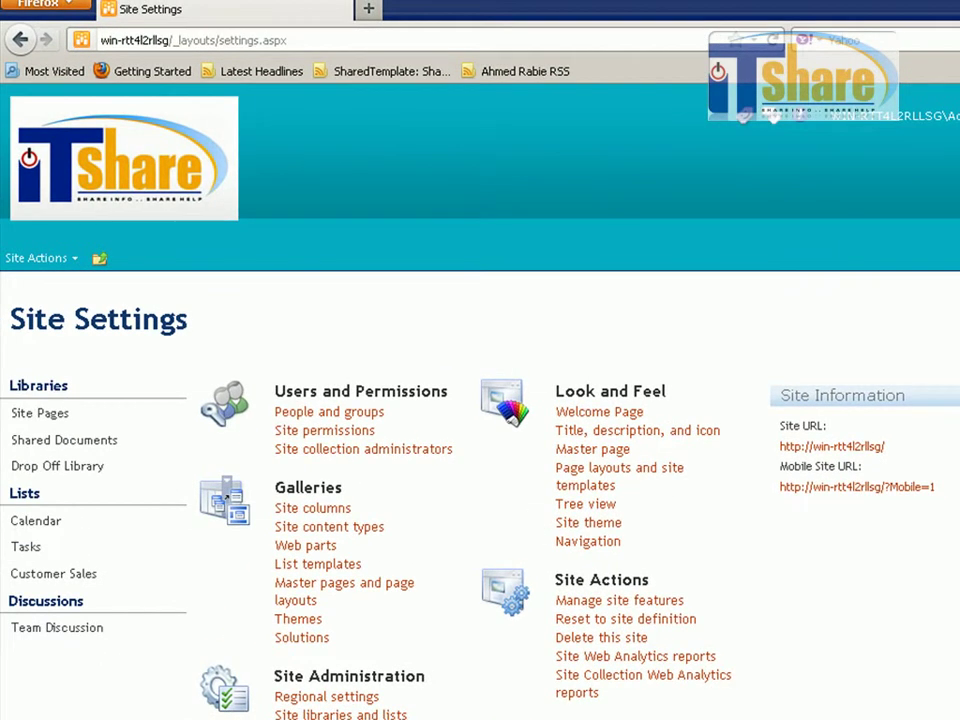
# Open the page layout and site template settings, and check which templates are offered for creating a new site
pyautogui.click(620, 475)
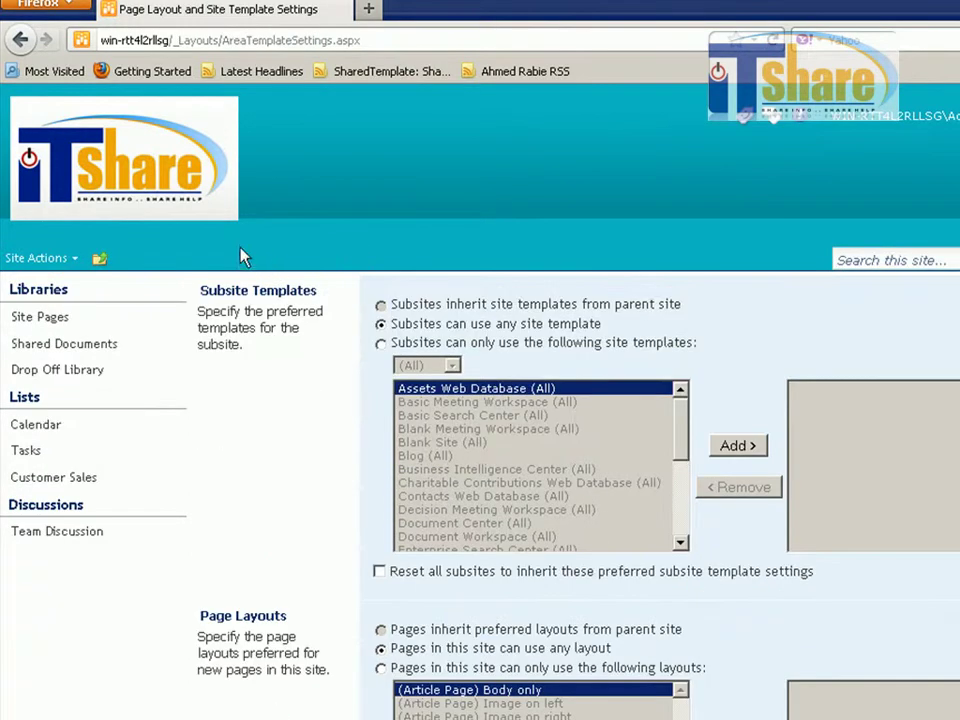
pyautogui.click(62, 260)
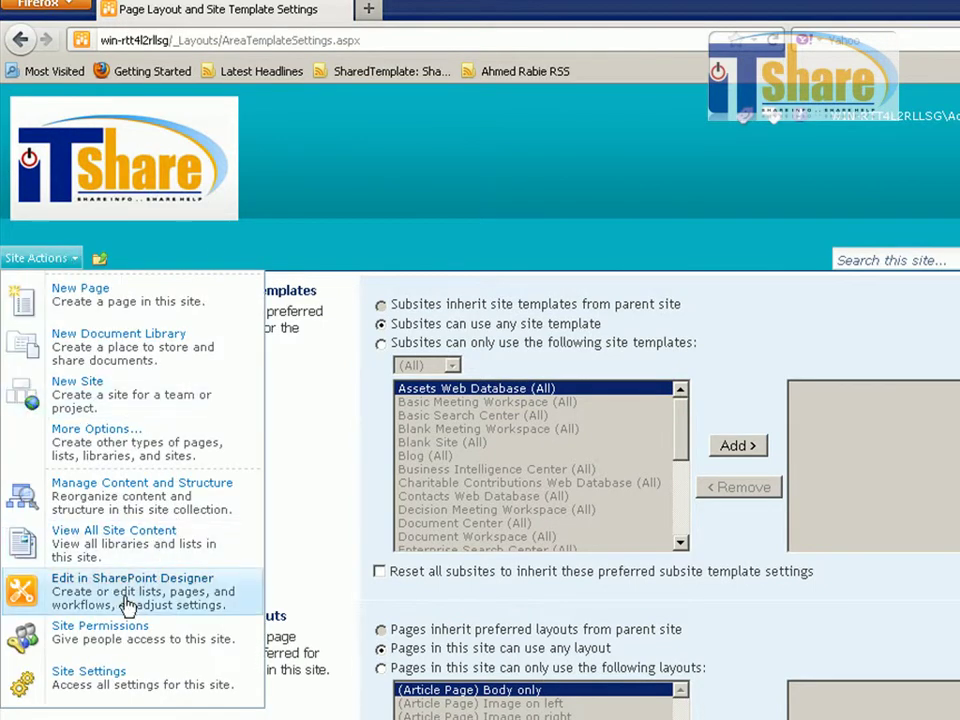
pyautogui.click(86, 390)
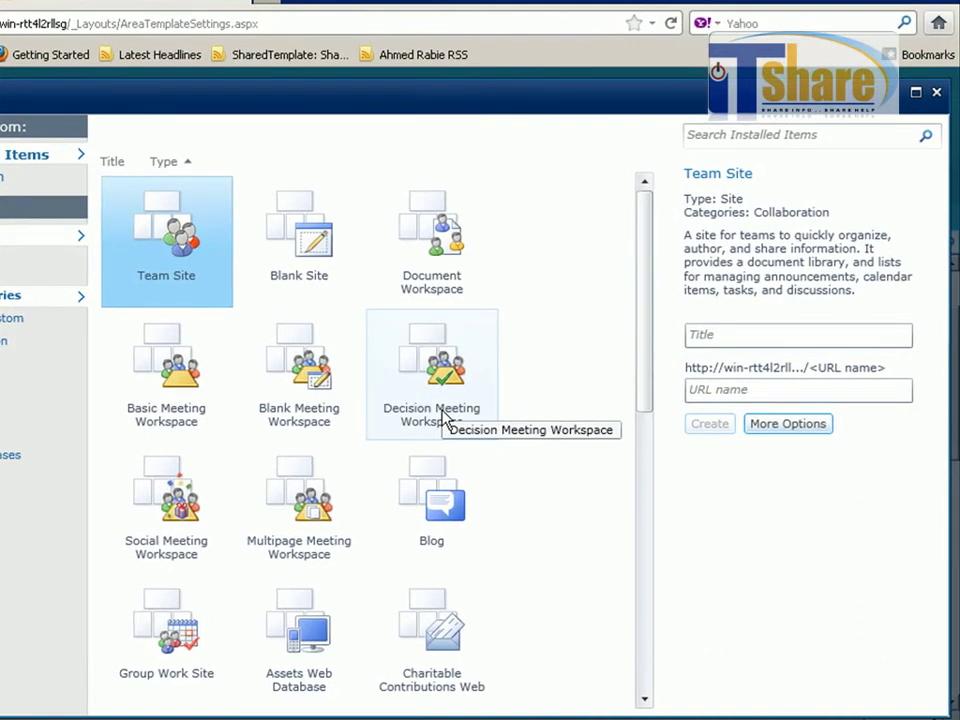
pyautogui.click(936, 91)
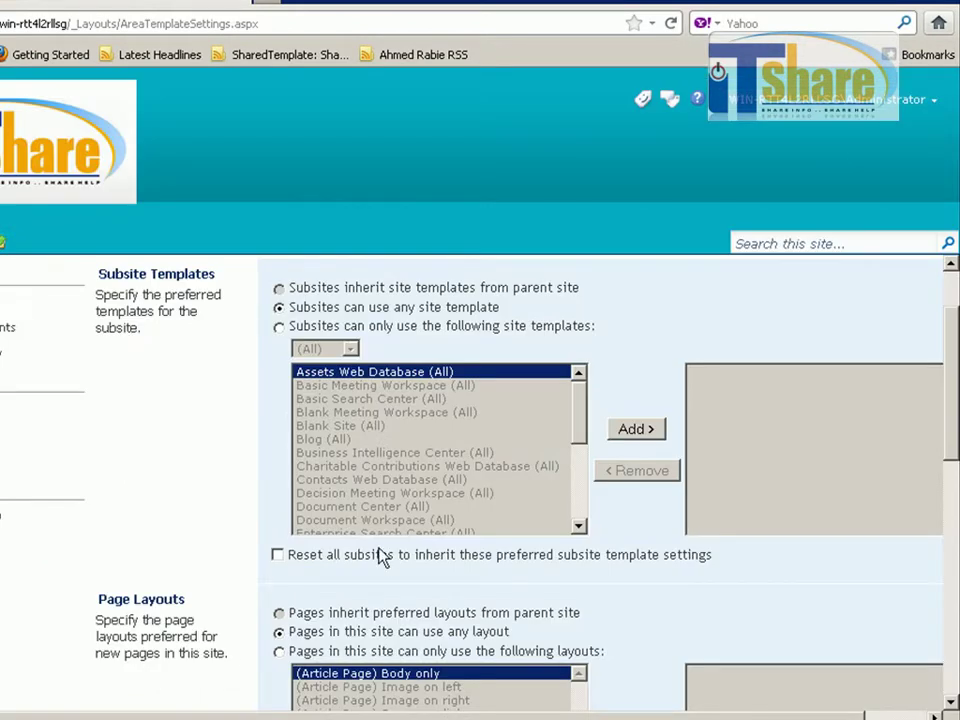
# Restrict subsites to the Blog and Blank Site templates and save the site template settings
pyautogui.click(279, 326)
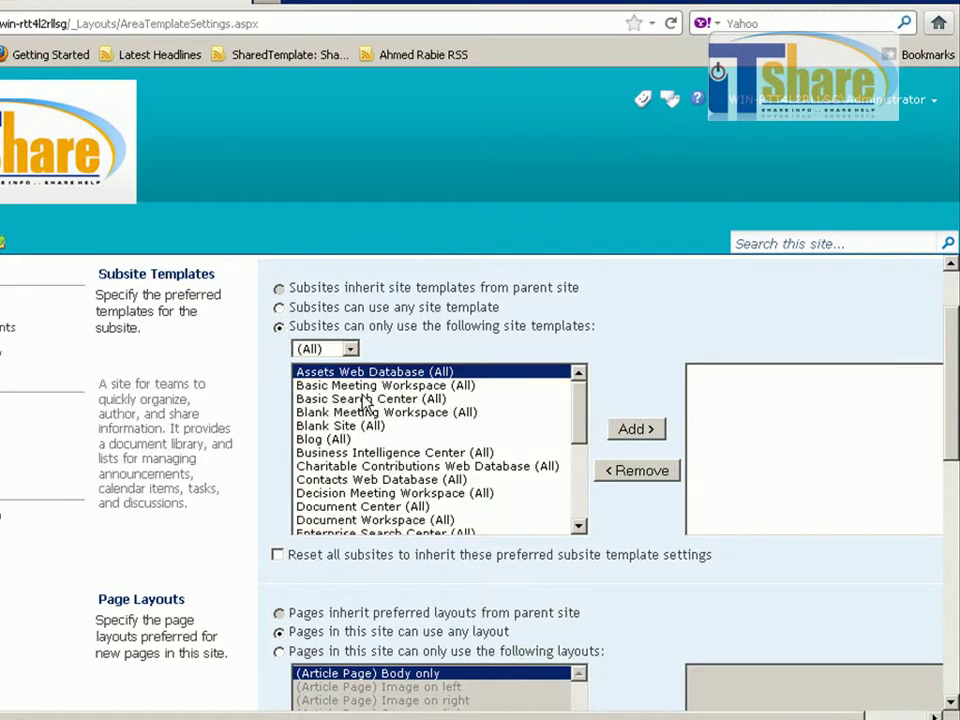
pyautogui.click(318, 441)
pyautogui.click(637, 429)
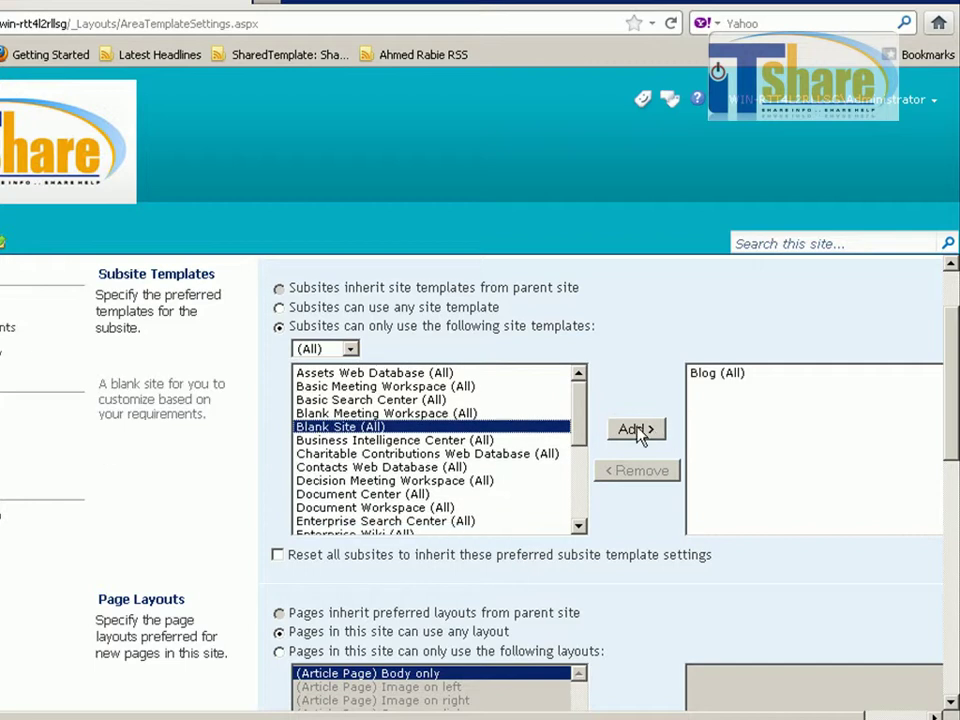
pyautogui.click(637, 432)
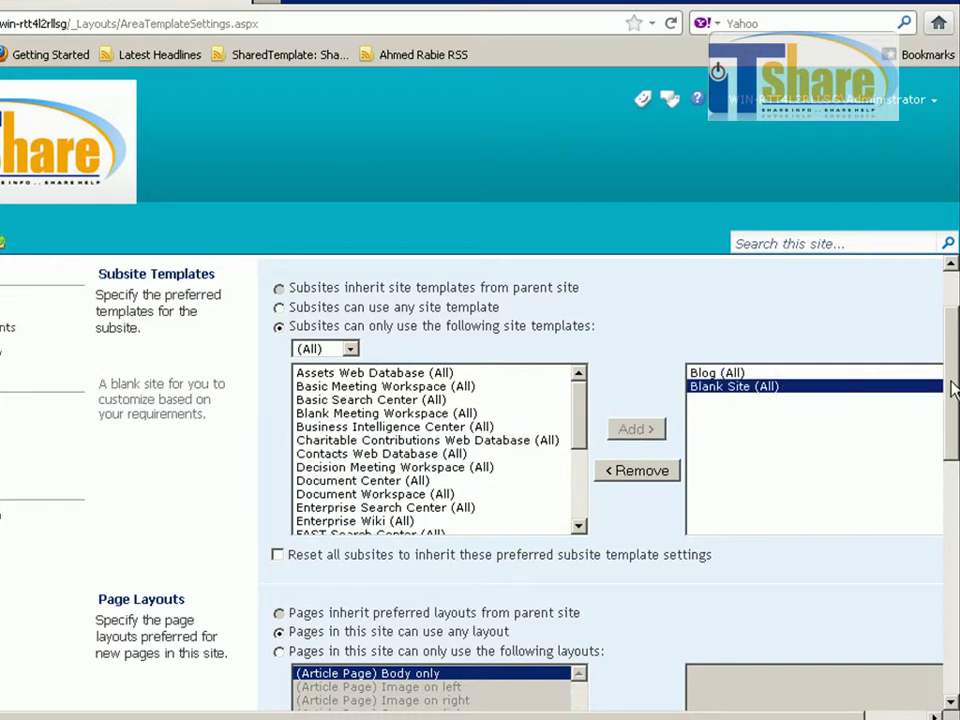
pyautogui.moveTo(952, 390); pyautogui.dragTo(952, 662)
pyautogui.click(790, 659)
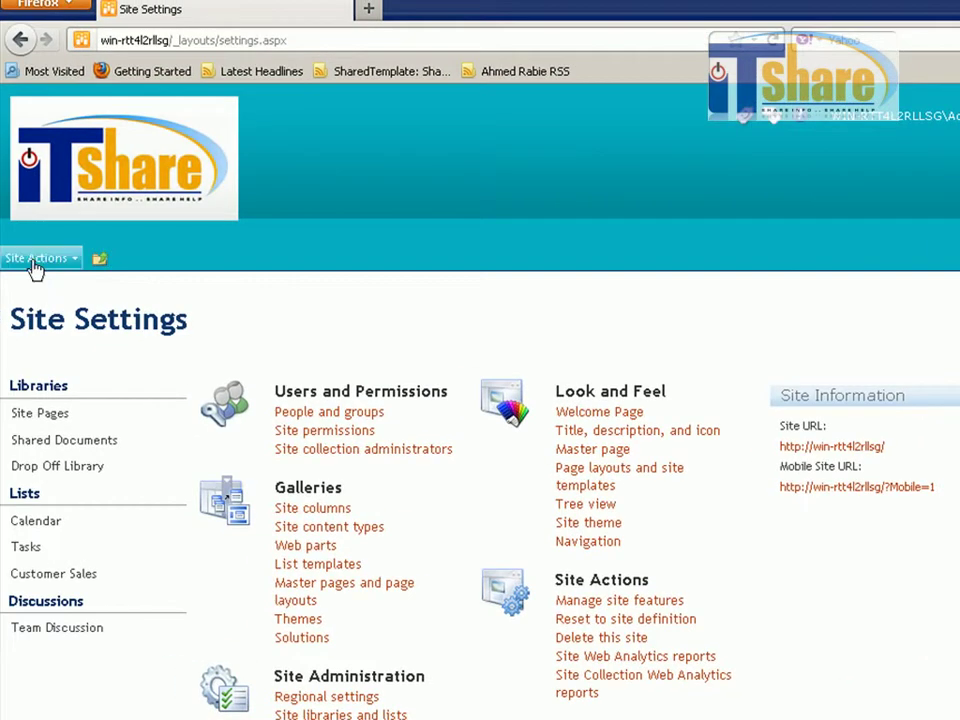
# Start a new site to verify the allowed templates, viewing the Blank Site and Blog details
pyautogui.click(34, 258)
pyautogui.click(62, 390)
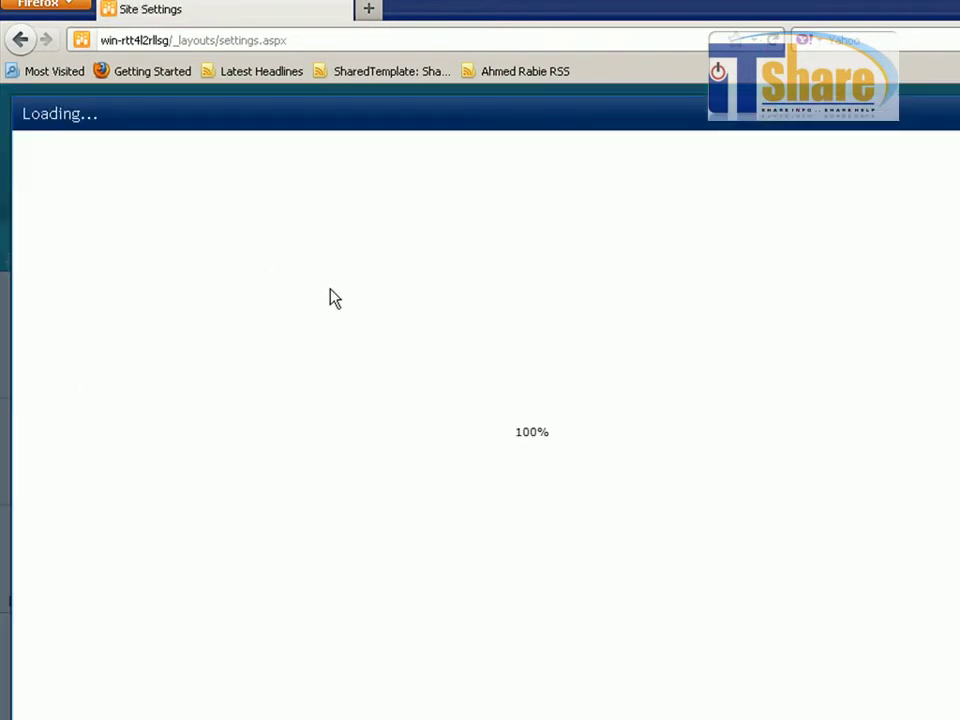
pyautogui.click(369, 268)
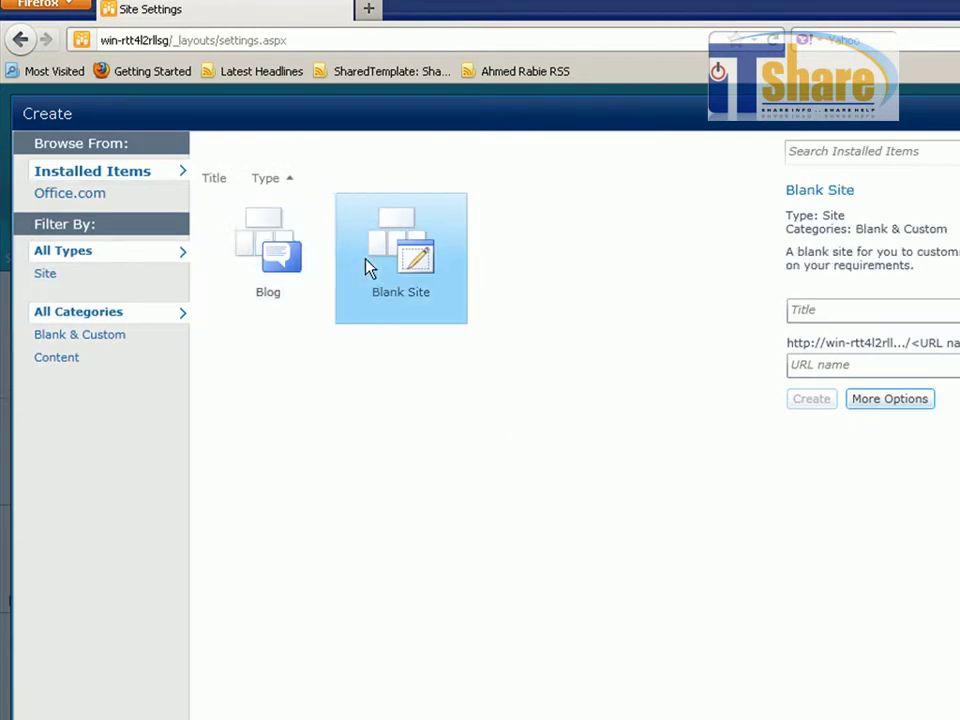
pyautogui.click(285, 270)
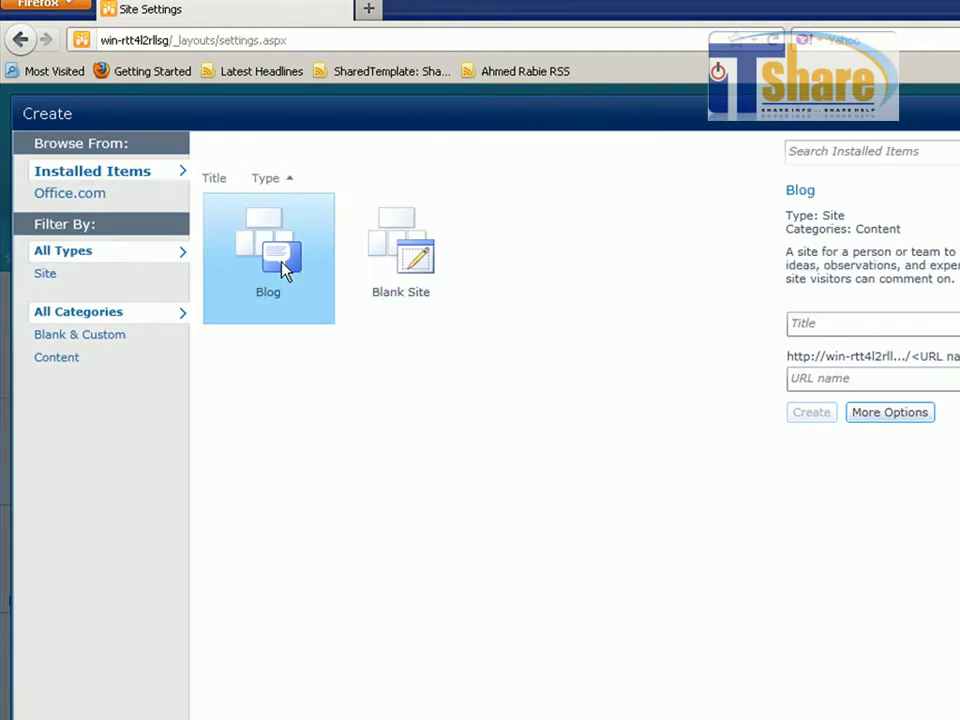
# Open the page layout and site template settings, and compare the descriptions of several layouts offered as the new page default
pyautogui.click(641, 470)
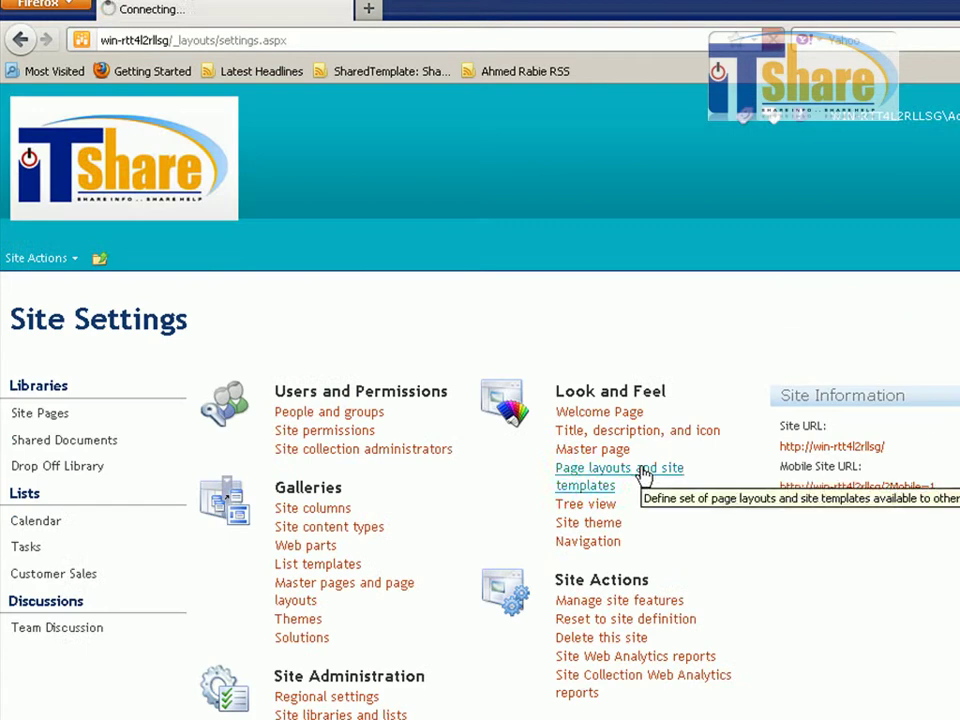
pyautogui.scroll(-10, 950, 530)
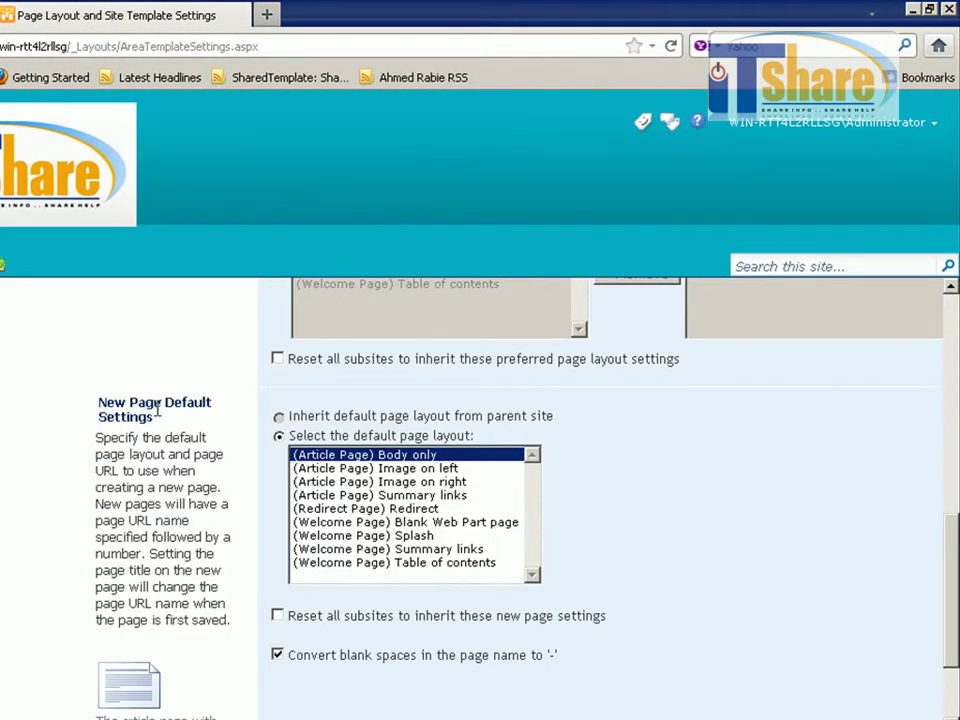
pyautogui.click(350, 495)
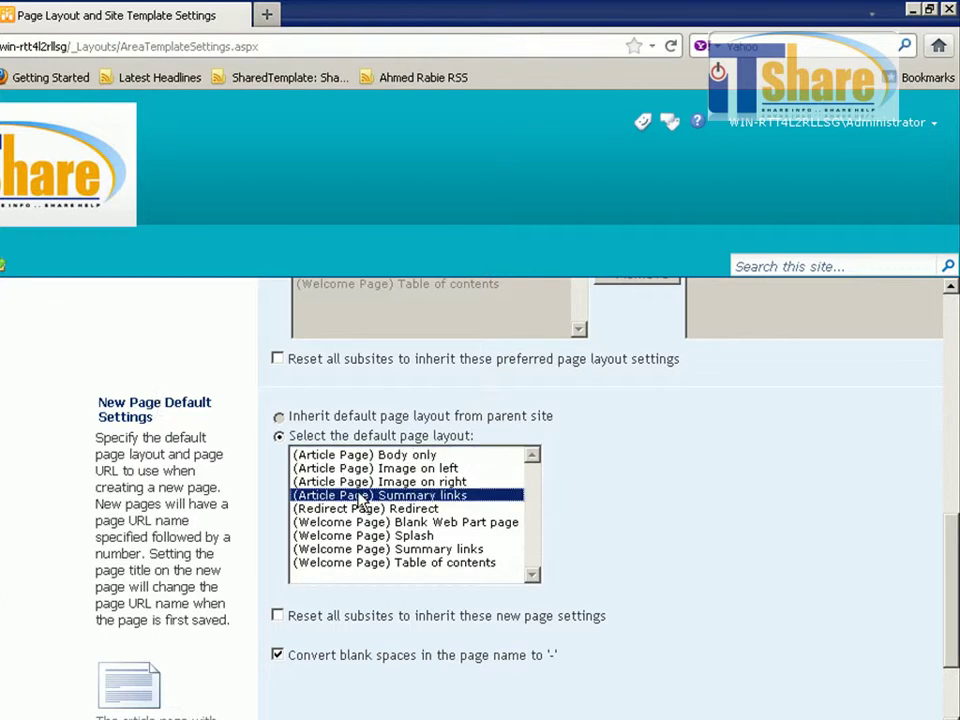
pyautogui.scroll(-2, 570, 487)
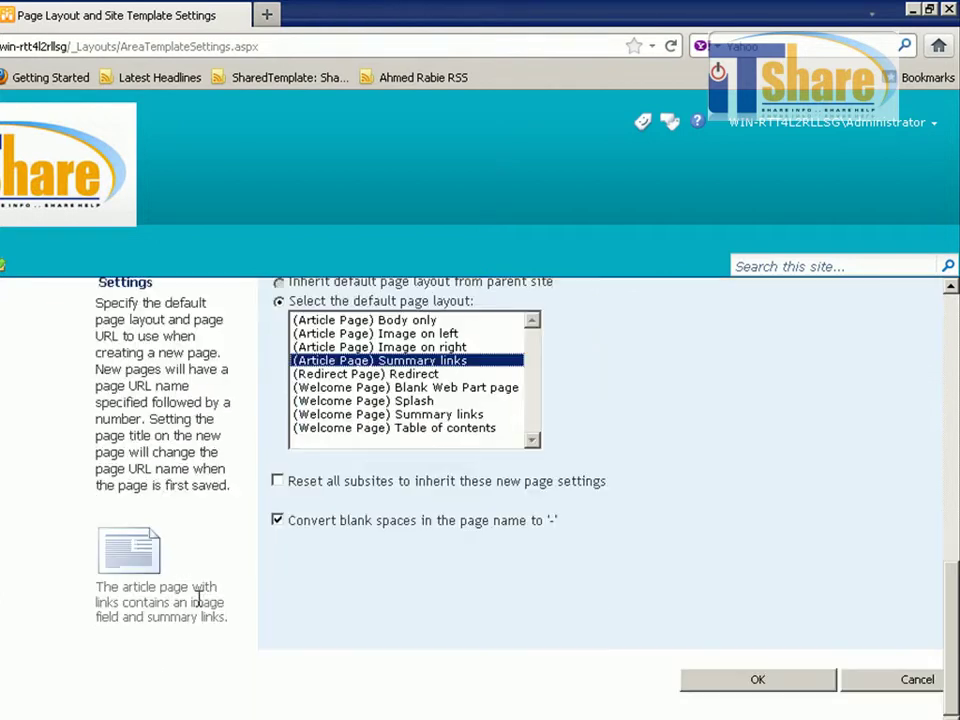
pyautogui.click(386, 403)
pyautogui.press('Up')
pyautogui.press('Up')
pyautogui.press('Up')
pyautogui.press('Up')
pyautogui.press('Up')
pyautogui.press('Up')
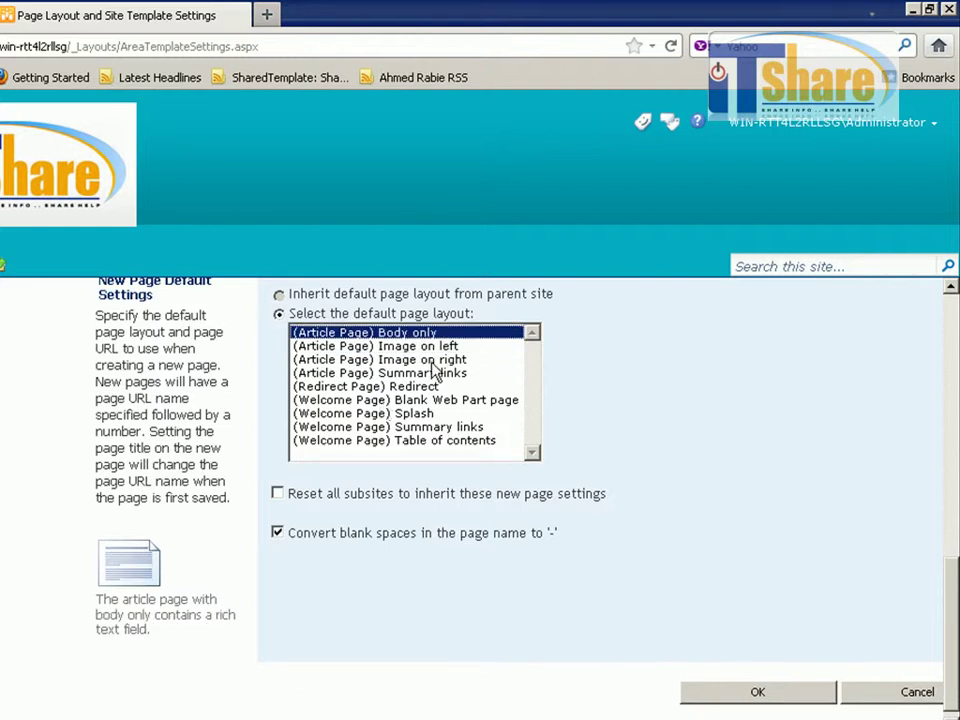
# Set the default layout for new pages to (Welcome Page) Splash and save the page layout settings
pyautogui.click(408, 373)
pyautogui.press('Down')
pyautogui.press('Down')
pyautogui.press('Down')
pyautogui.press('Down')
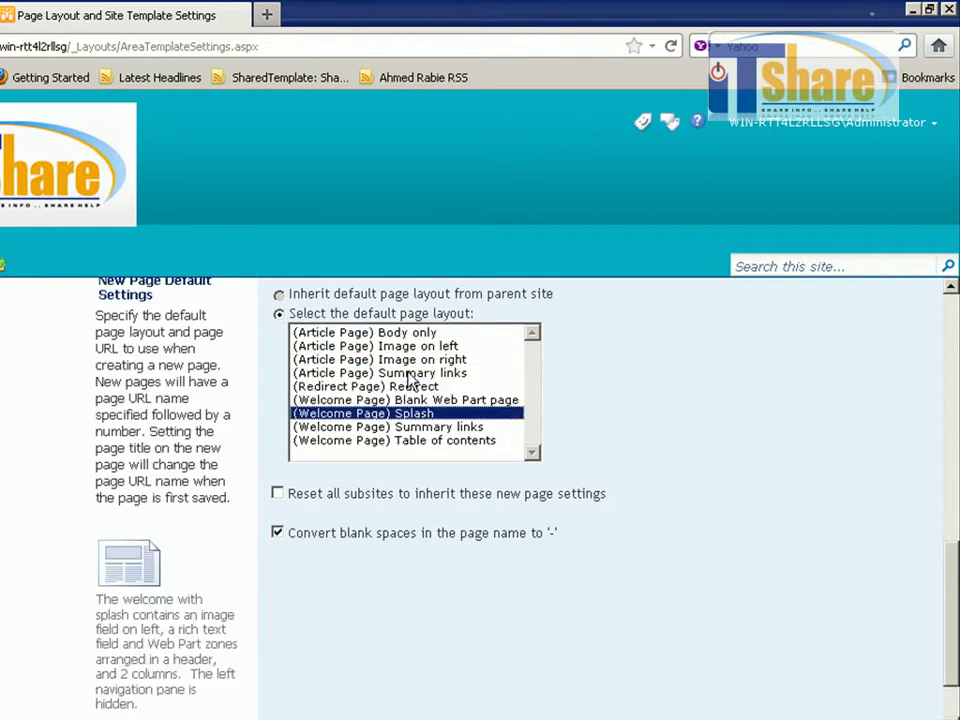
pyautogui.press('Up')
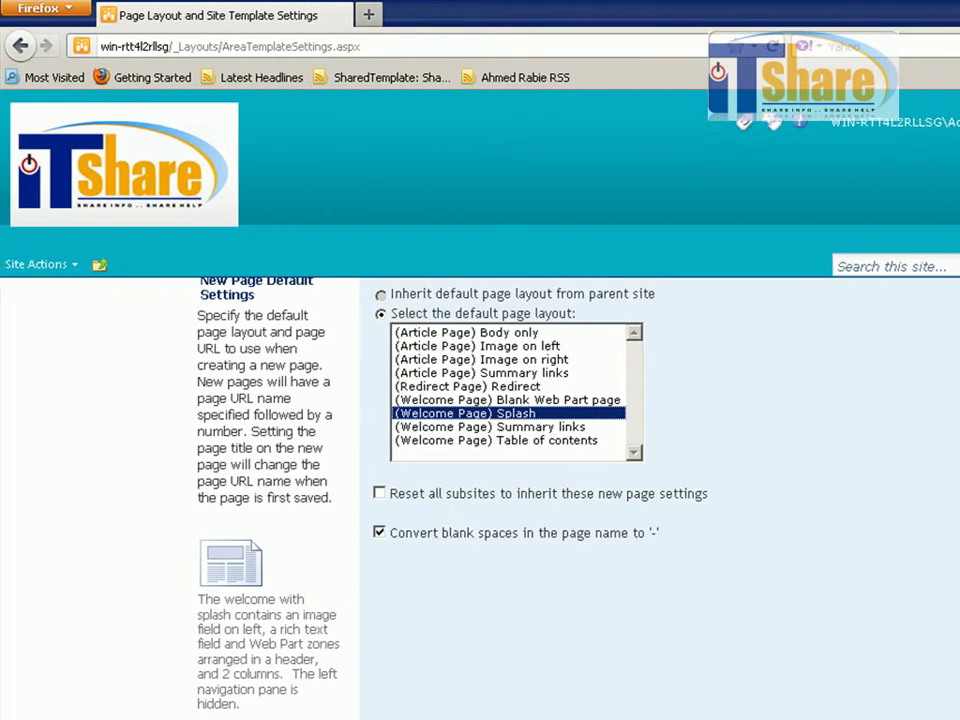
pyautogui.press('Return')
pyautogui.click(15, 264)
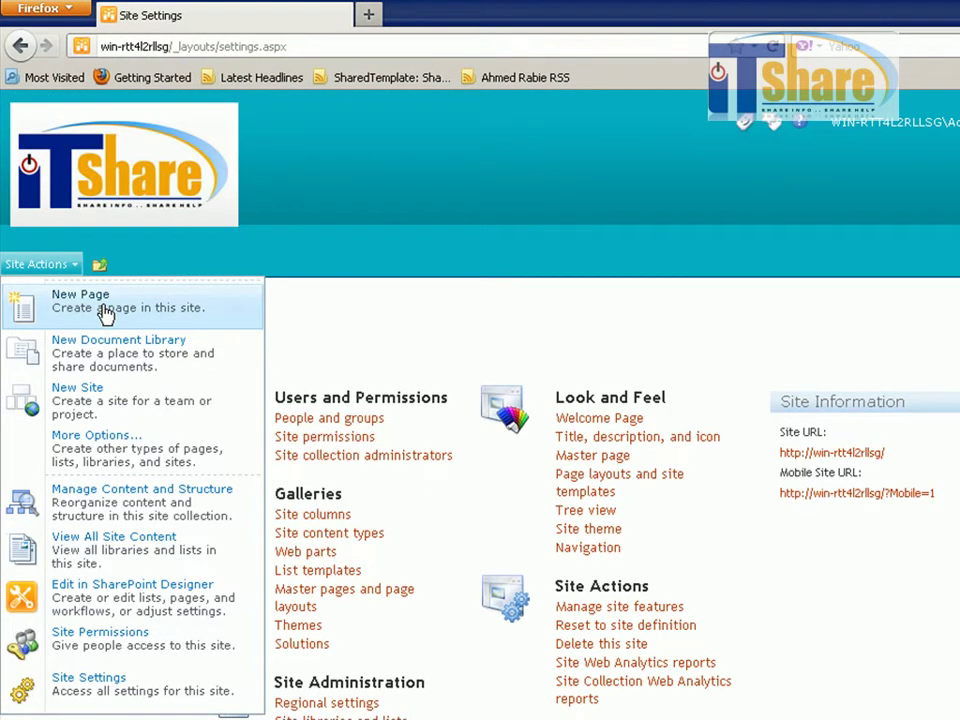
# Enable the tree view in the site's Tree view settings and save the change
pyautogui.click(583, 510)
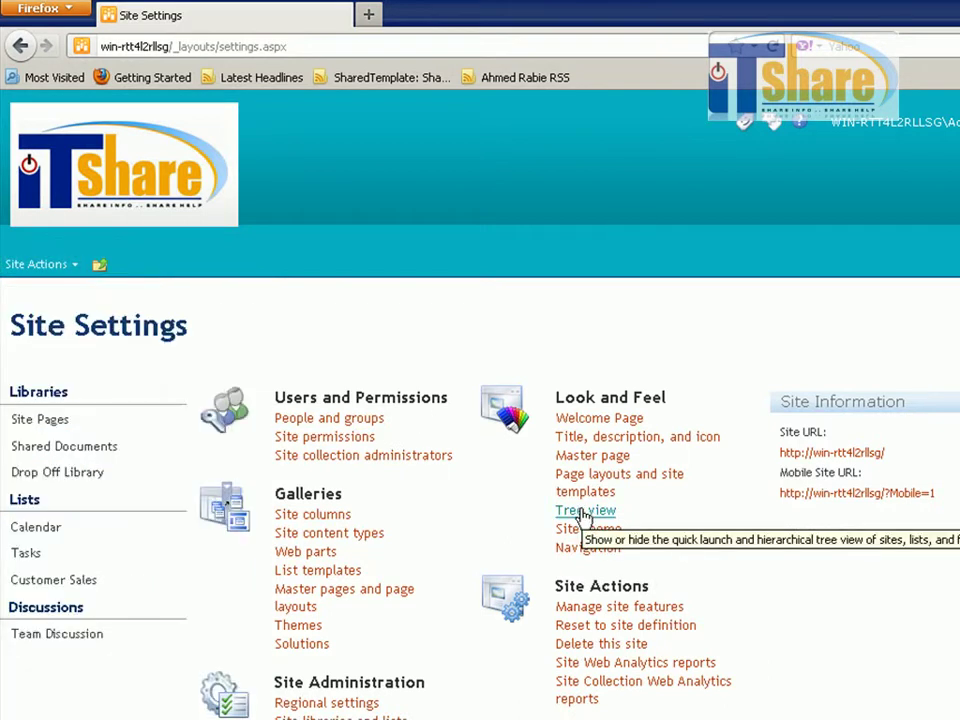
pyautogui.click(583, 510)
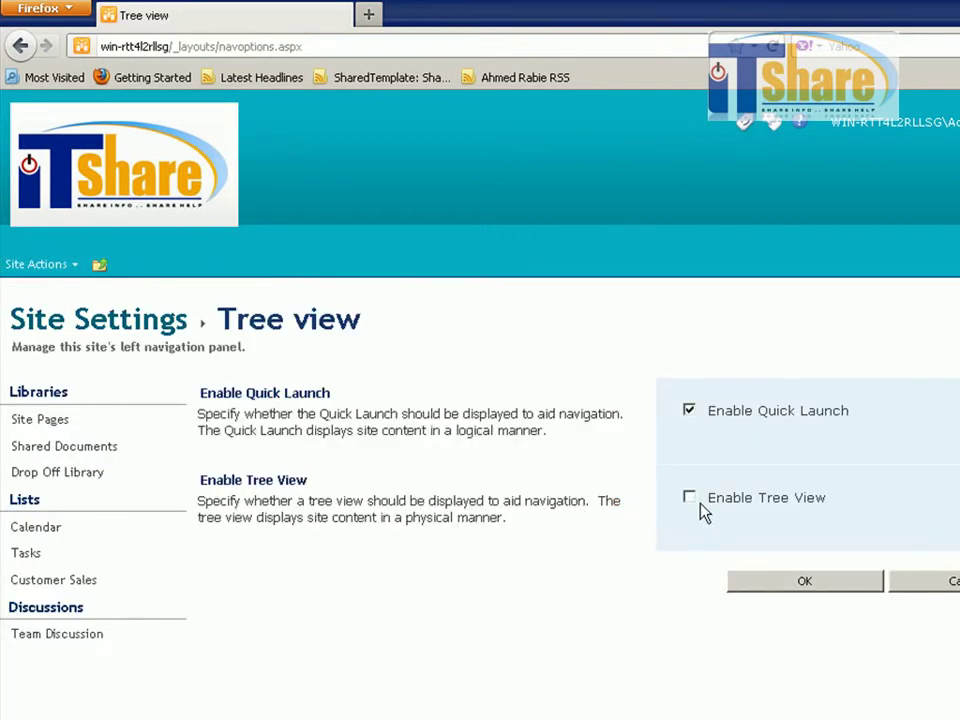
pyautogui.click(697, 506)
pyautogui.click(785, 582)
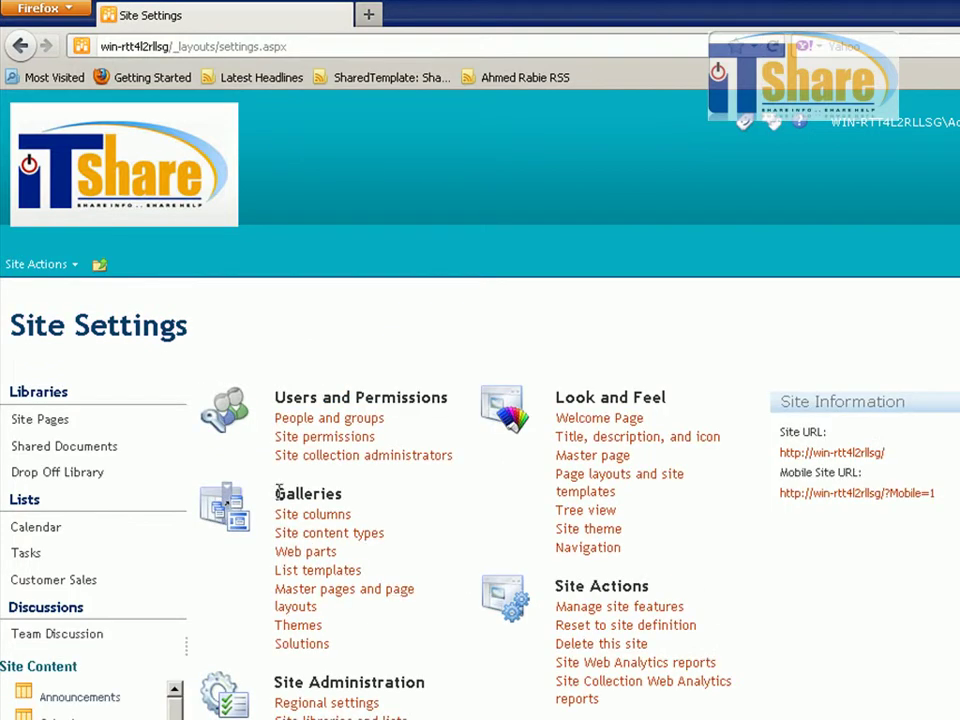
# Open the site theme settings, preview themes such as Modern Rose, and select the Vantage theme
pyautogui.click(590, 530)
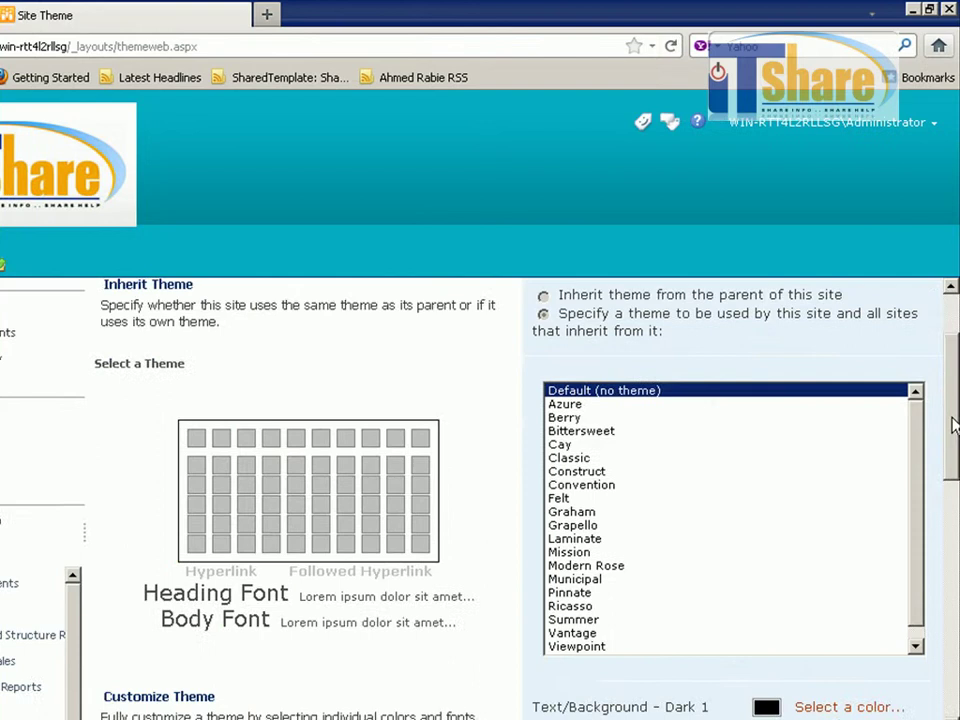
pyautogui.moveTo(953, 422); pyautogui.dragTo(921, 397)
pyautogui.click(580, 565)
pyautogui.press('Down')
pyautogui.press('Down')
pyautogui.press('Down')
pyautogui.press('Down')
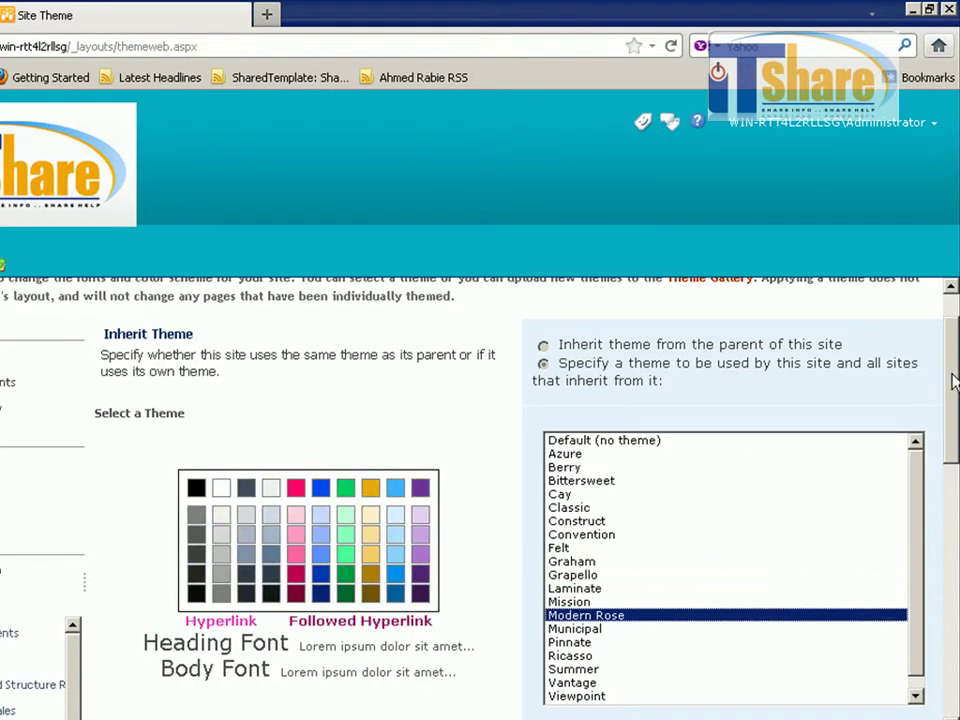
pyautogui.moveTo(953, 378); pyautogui.dragTo(951, 514)
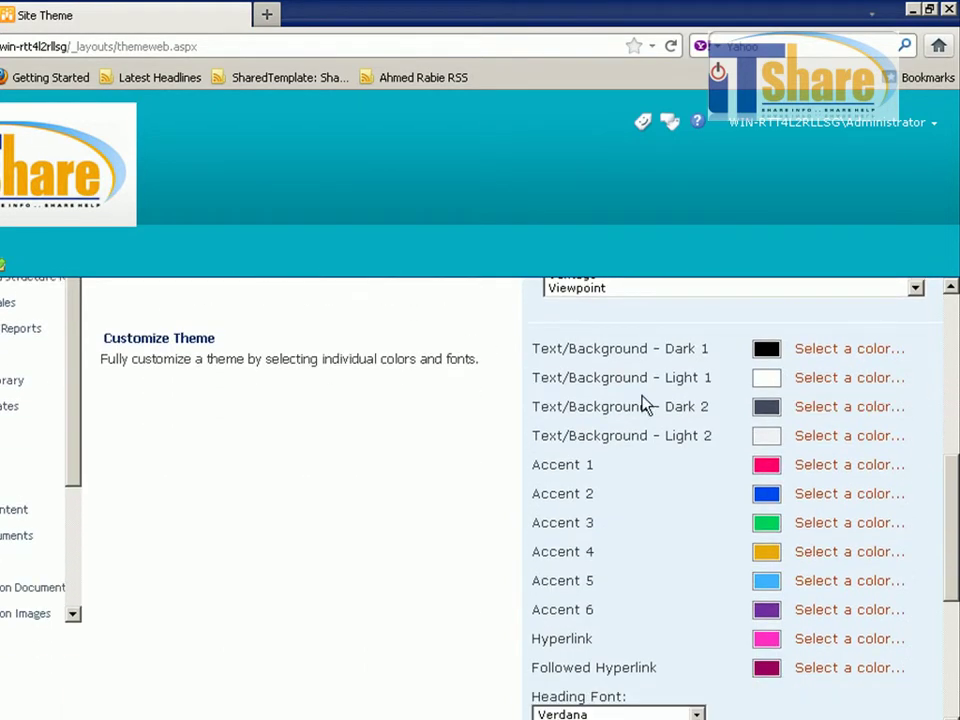
pyautogui.click(633, 288)
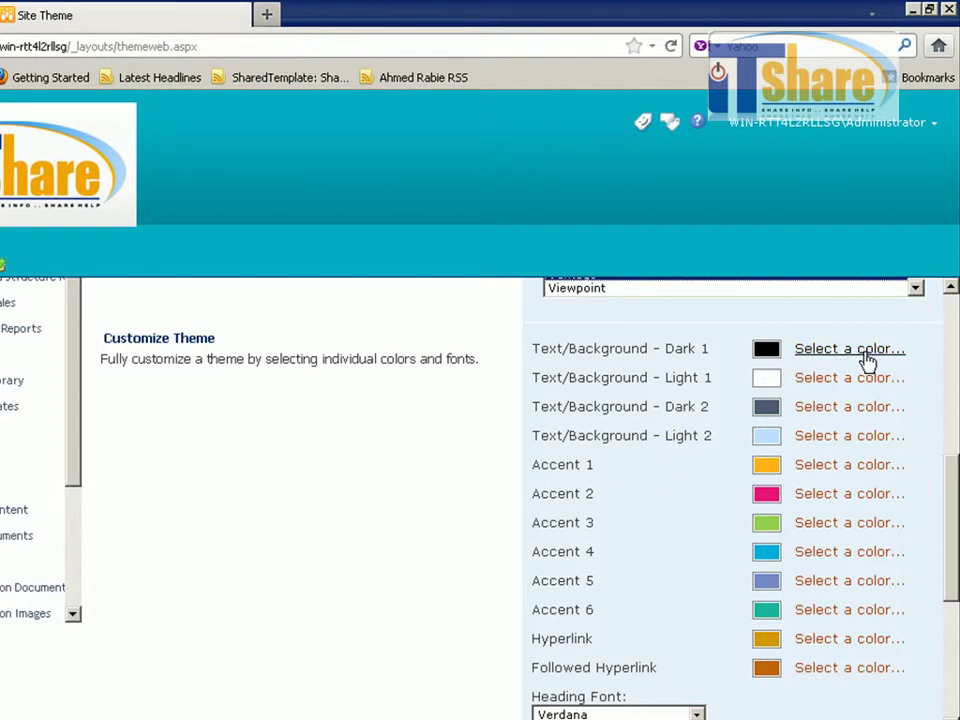
# Customize the theme colors, setting Text/Background - Dark 1 to pinkish red and Text/Background - Light 1 to yellow
pyautogui.click(832, 351)
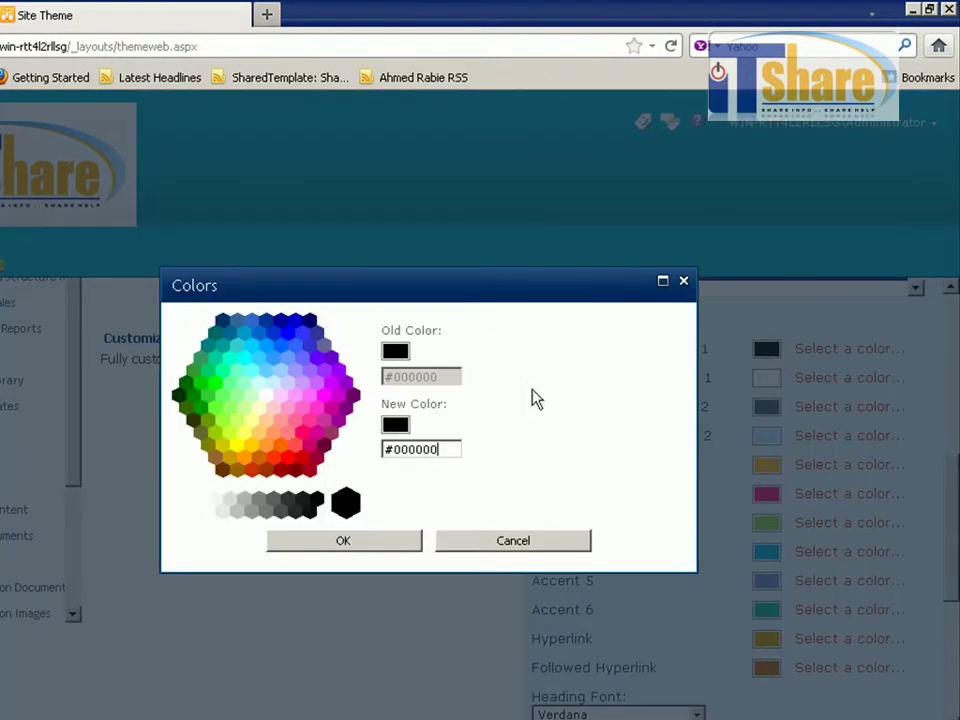
pyautogui.click(307, 442)
pyautogui.click(357, 546)
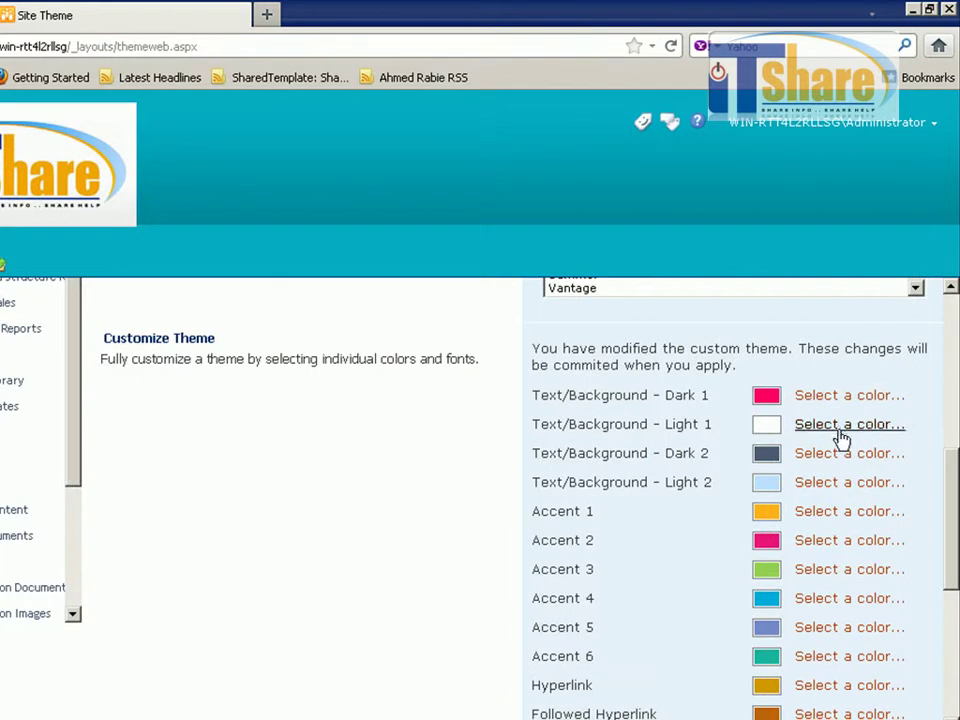
pyautogui.click(845, 438)
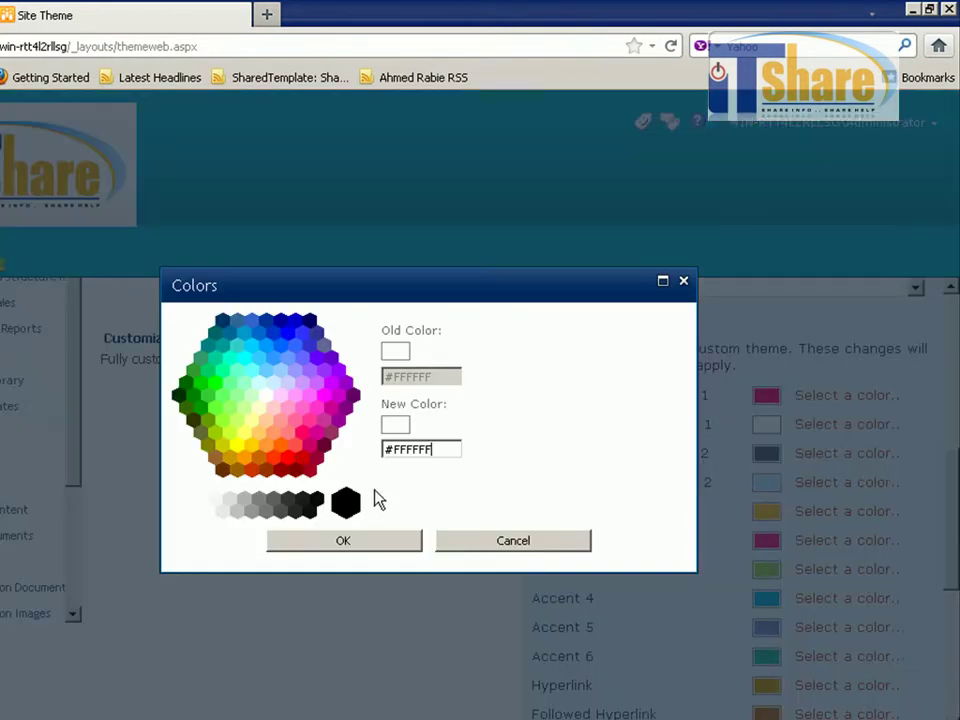
pyautogui.click(240, 444)
pyautogui.click(330, 548)
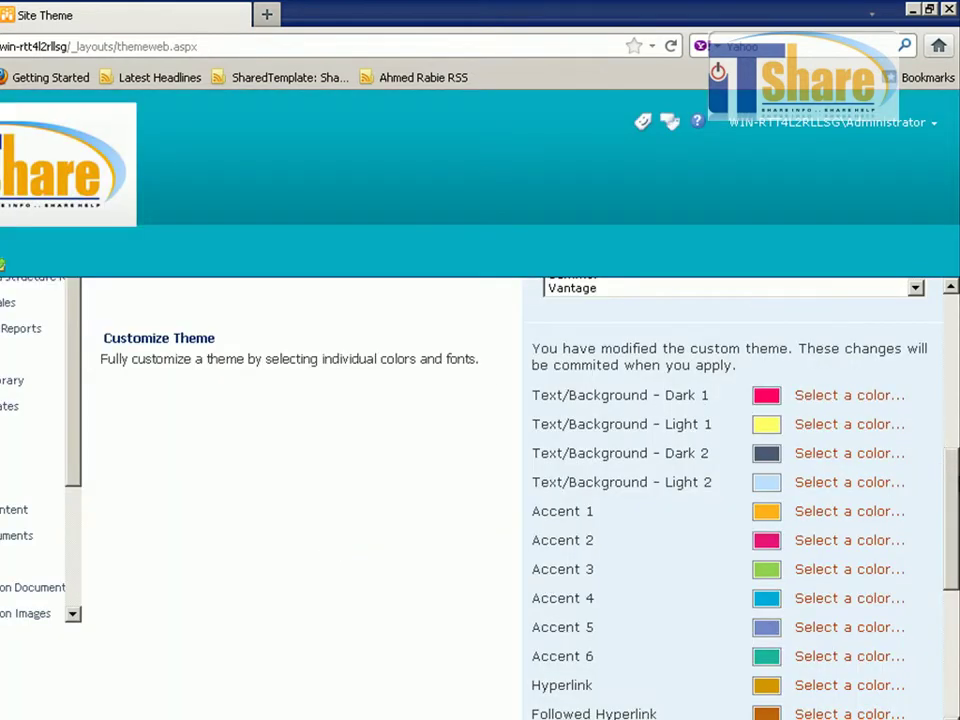
# Set the theme's heading font to Comic Sans MS and apply the customized theme to this site only
pyautogui.scroll(-4, 480, 500)
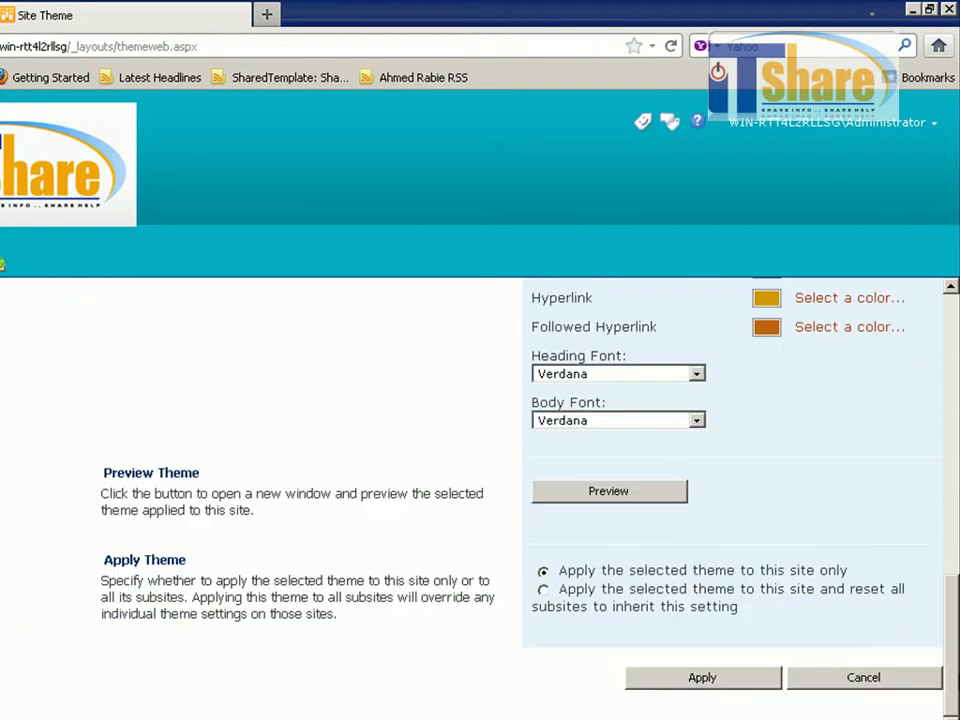
pyautogui.click(583, 374)
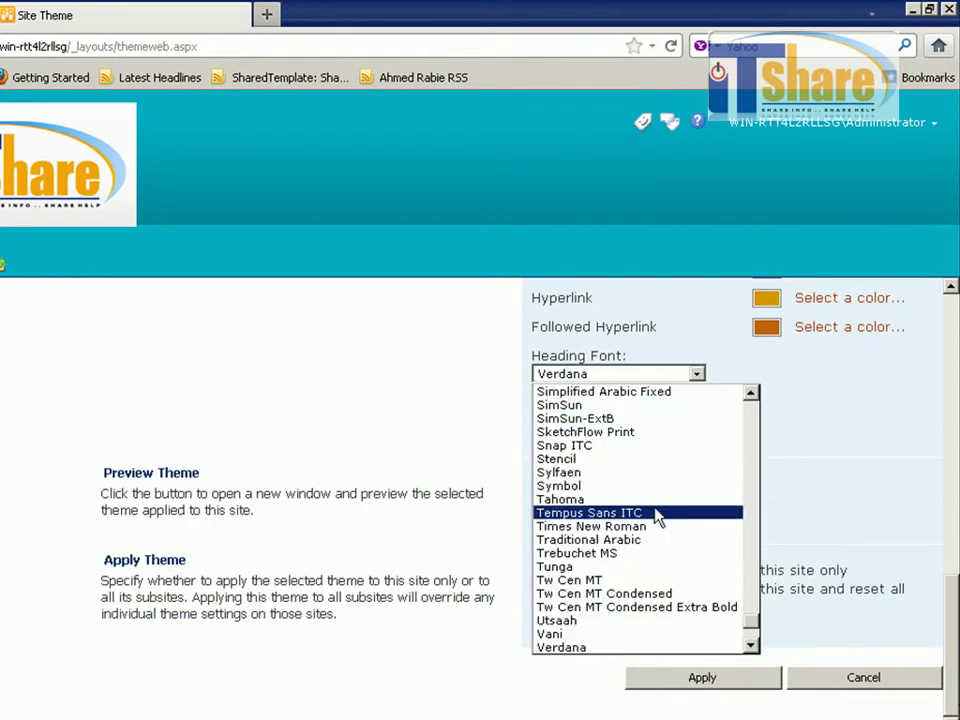
pyautogui.write('com')
pyautogui.press('Return')
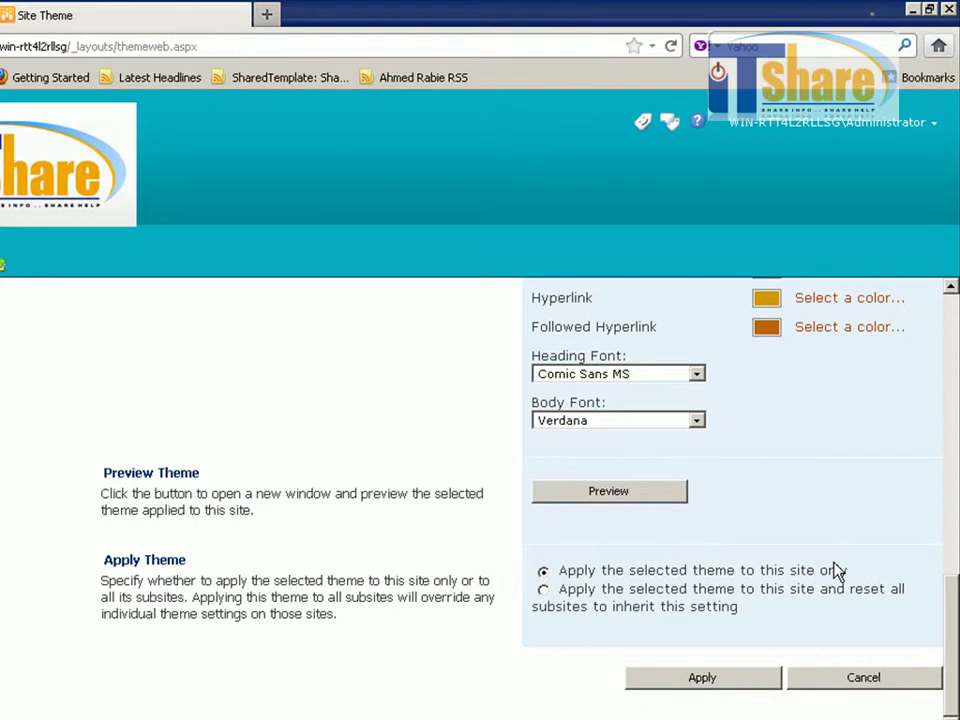
pyautogui.click(702, 679)
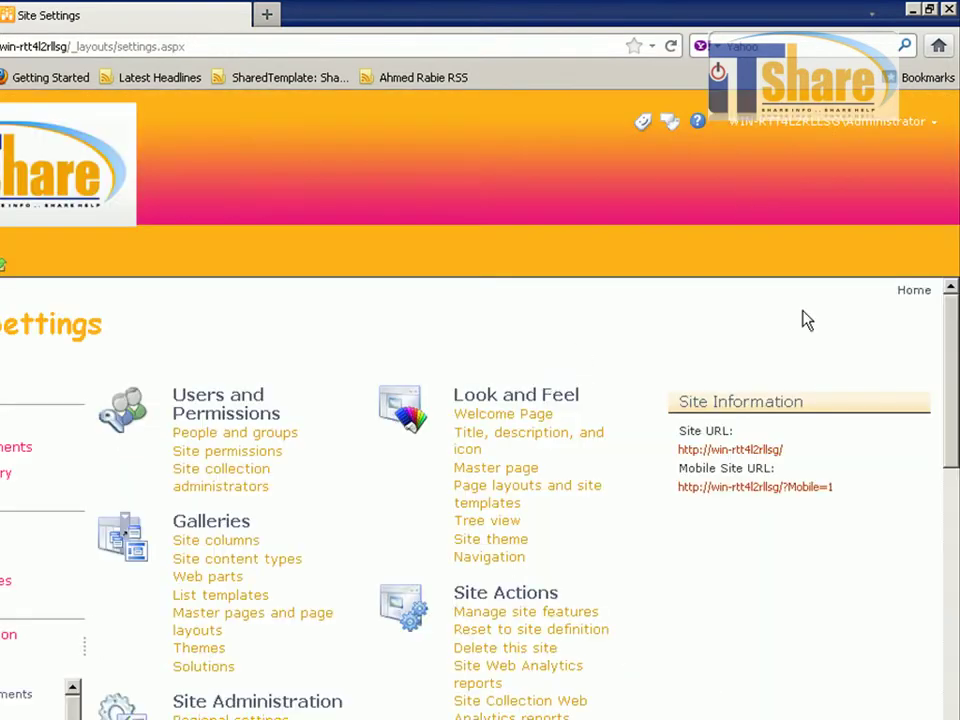
# Open the site's navigation settings and enable showing subsites in the global navigation
pyautogui.click(493, 563)
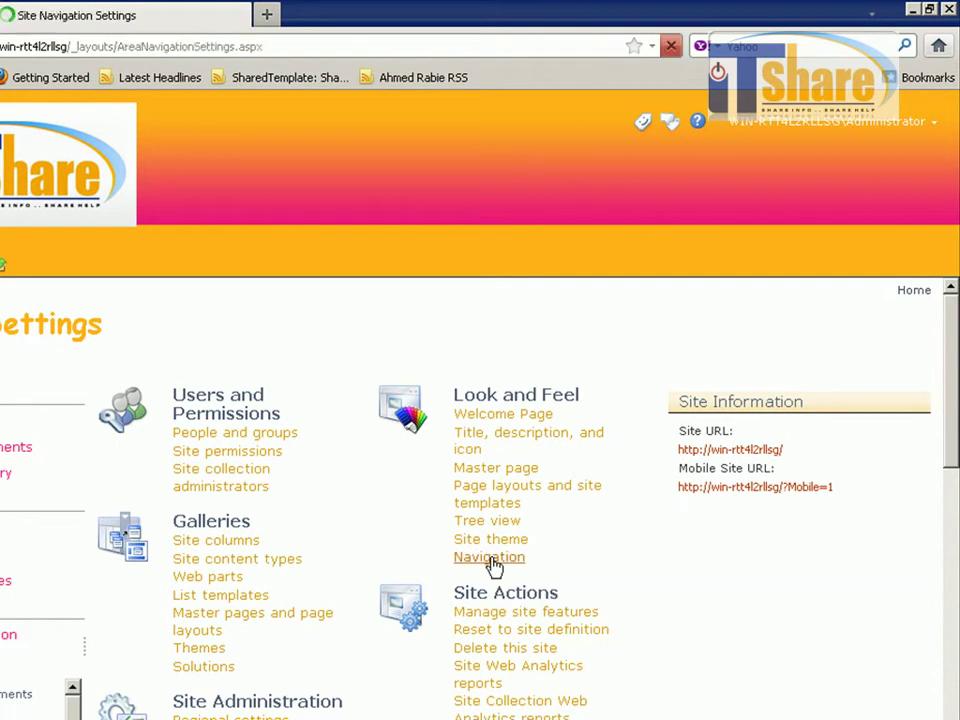
pyautogui.moveTo(953, 365); pyautogui.dragTo(950, 405)
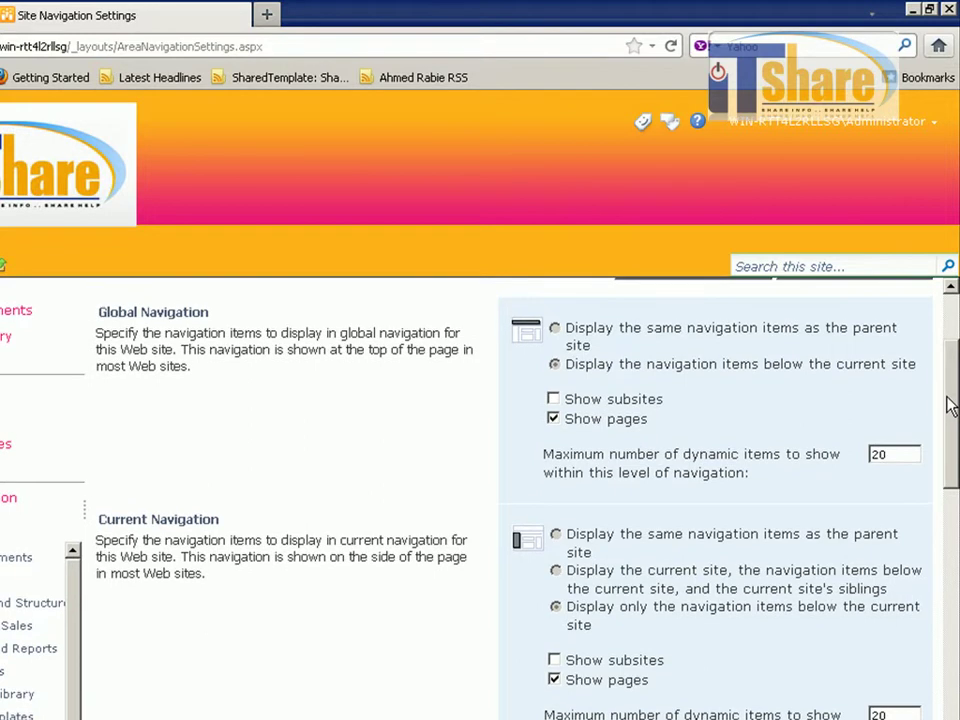
pyautogui.click(554, 399)
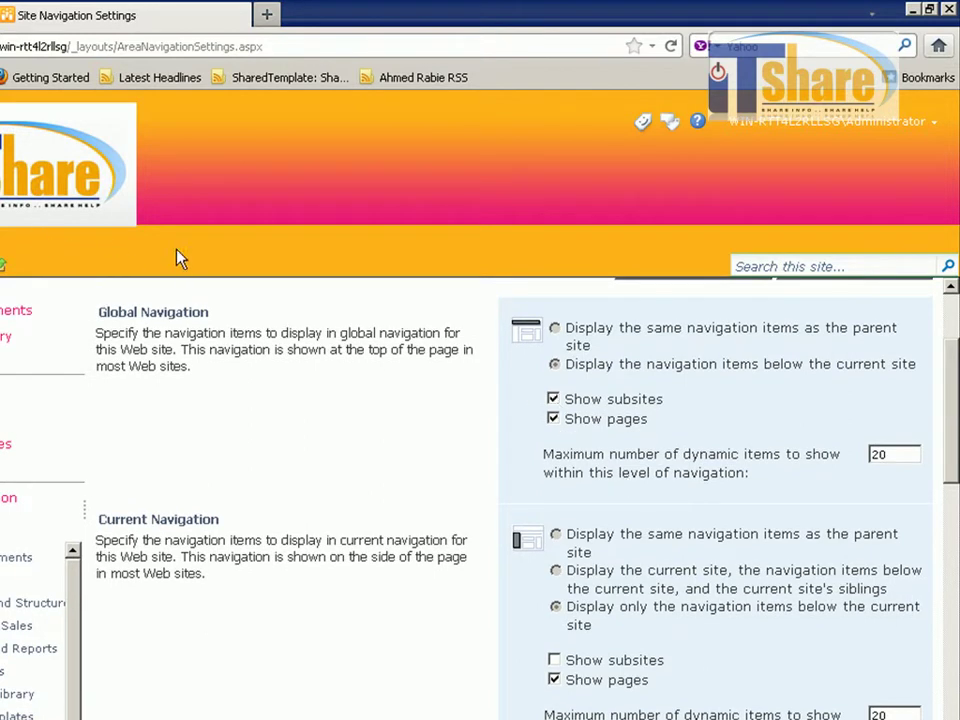